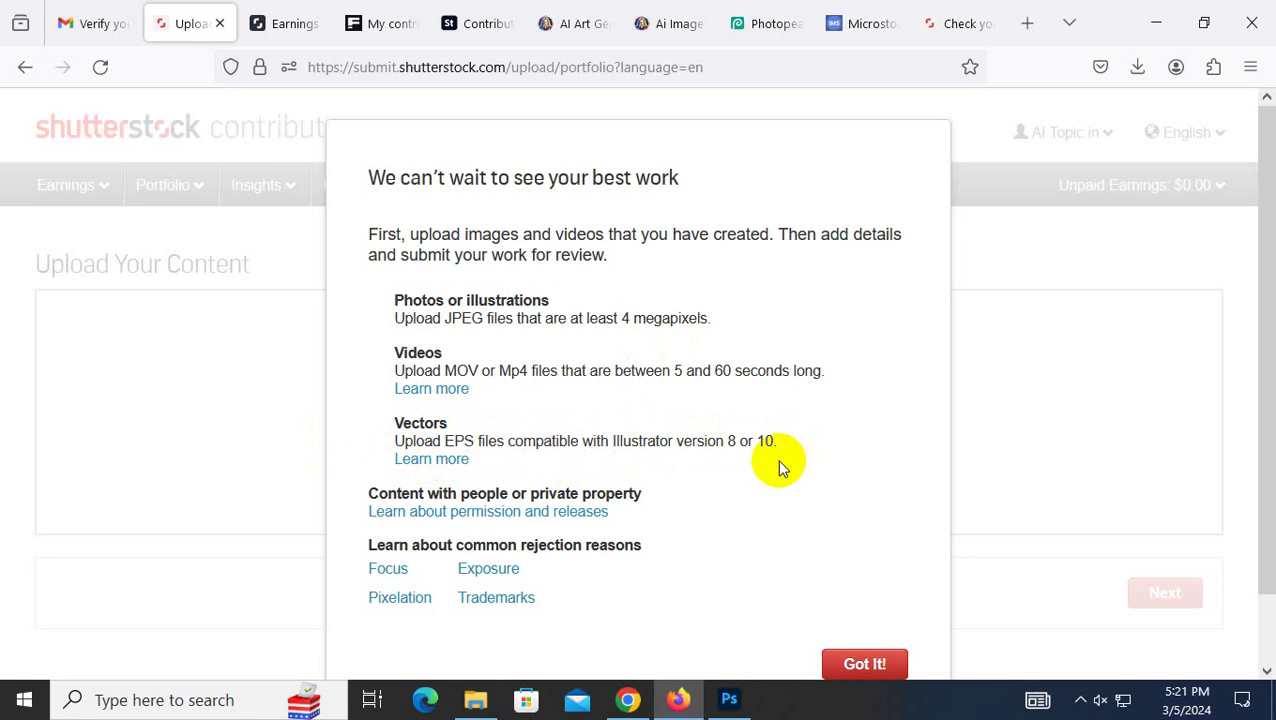
Dismiss the upload guidelines message and open a new File Explorer window.
{"action": "scroll", "coordinate": [668, 515], "scroll_direction": "down", "scroll_amount": 1}
{"action": "left_click", "coordinate": [866, 592]}
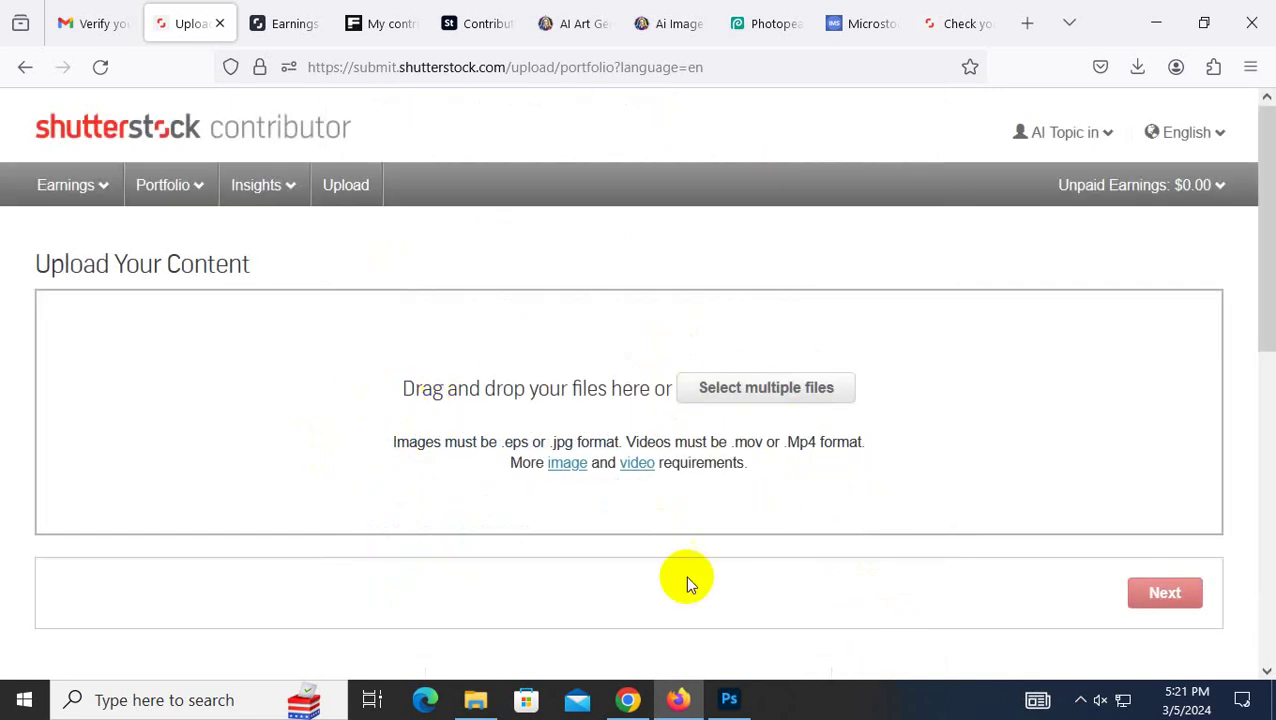
{"action": "left_click", "coordinate": [476, 700]}
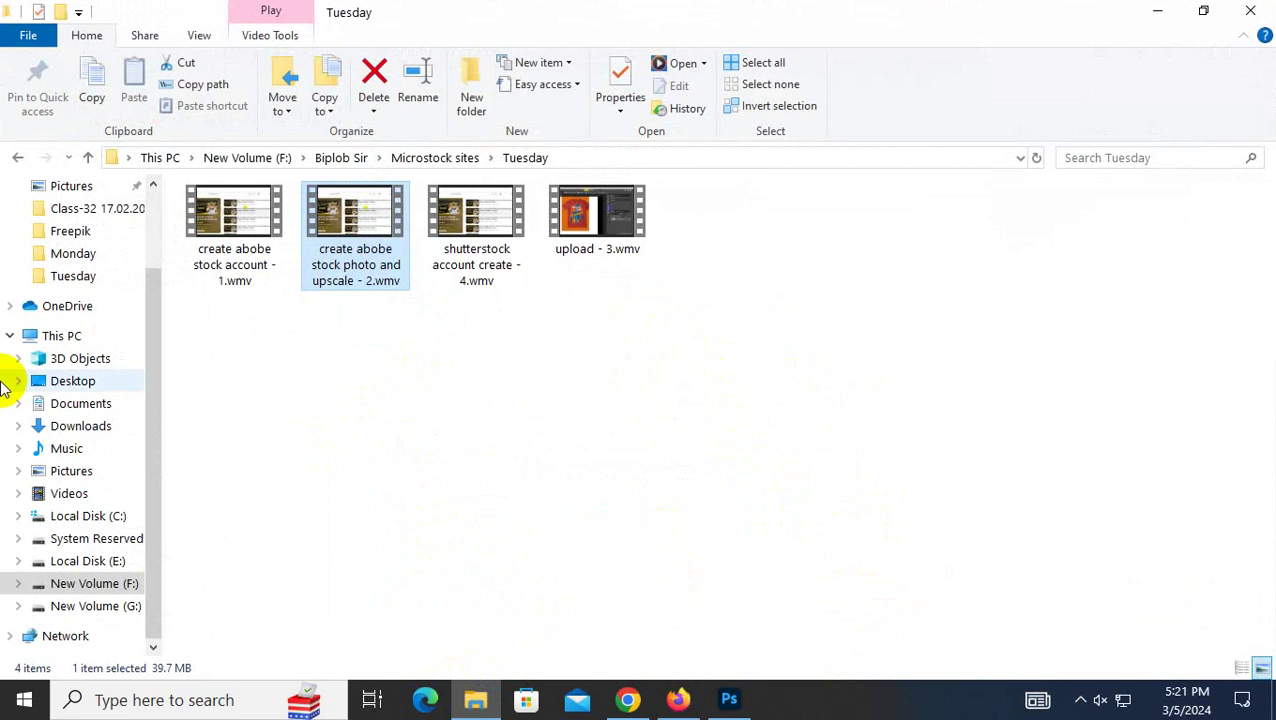
{"action": "right_click", "coordinate": [476, 703]}
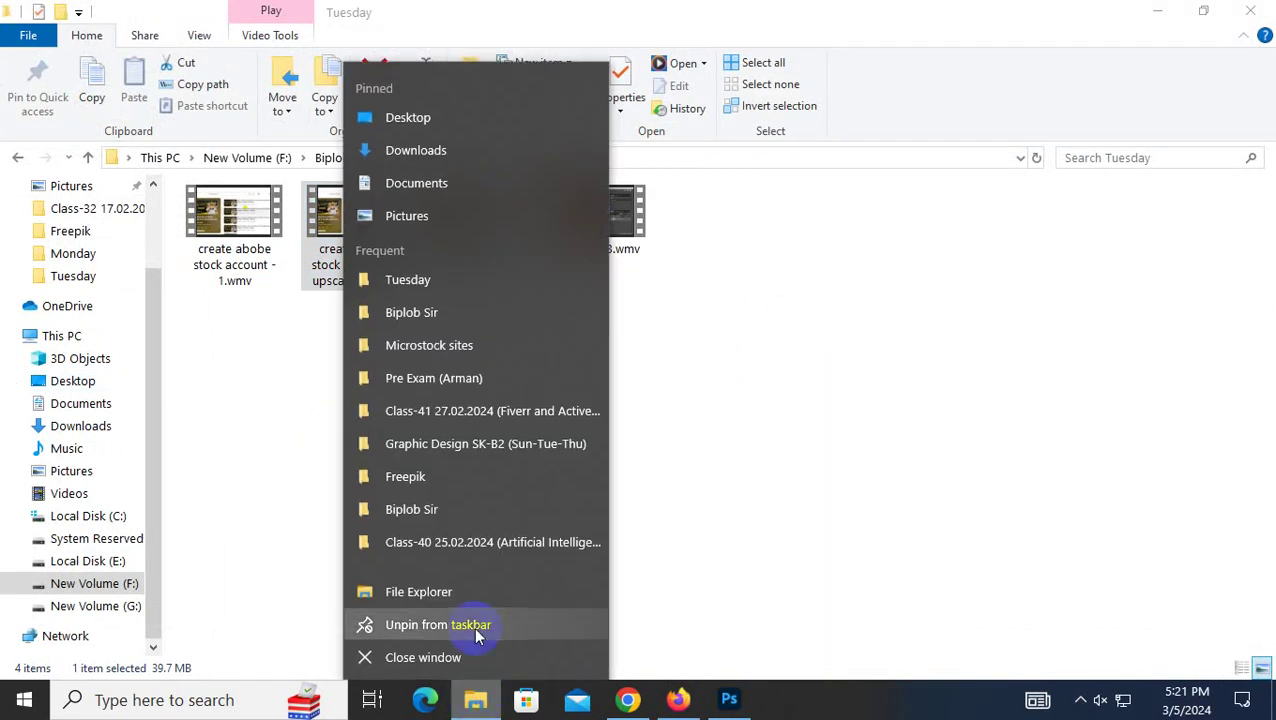
{"action": "left_click", "coordinate": [476, 596]}
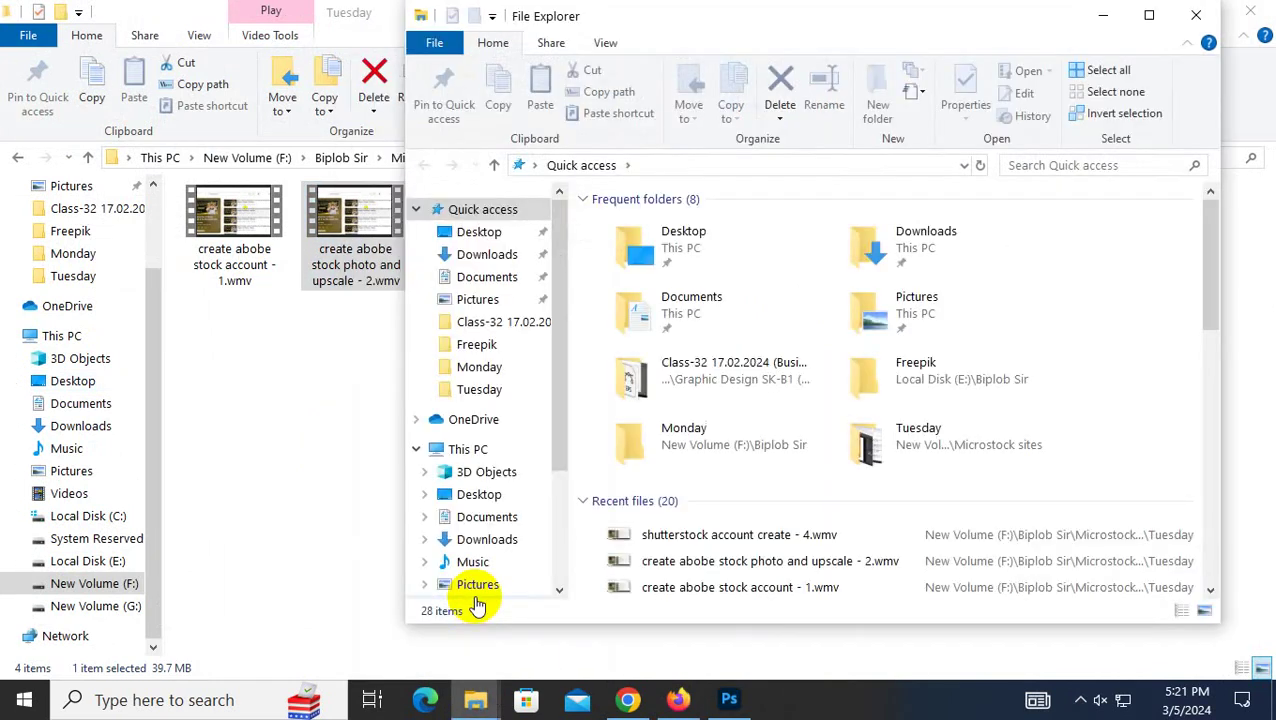
Look through the Monetize Your AI Photos playlist on YouTube in Chrome and return to the Shutterstock upload page in Firefox.
{"action": "left_click", "coordinate": [630, 700]}
{"action": "left_click", "coordinate": [722, 28]}
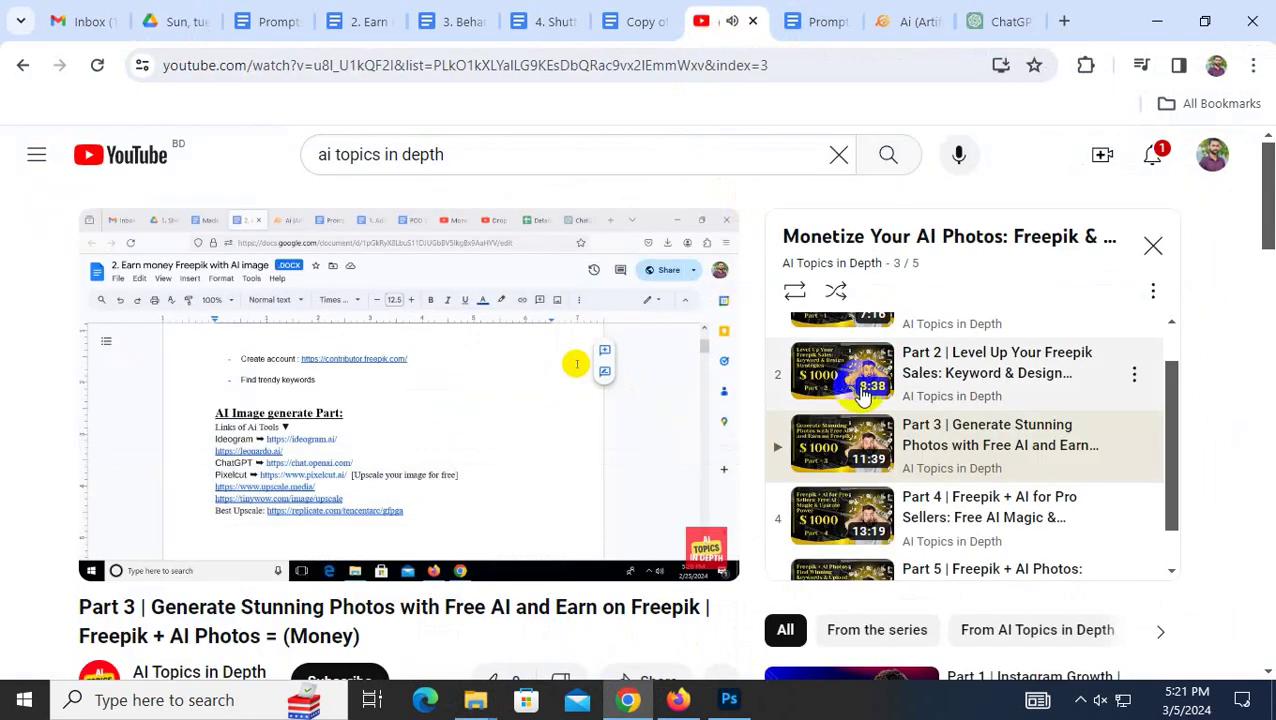
{"action": "scroll", "coordinate": [968, 441], "scroll_direction": "down", "scroll_amount": 1}
{"action": "scroll", "coordinate": [945, 438], "scroll_direction": "up", "scroll_amount": 2}
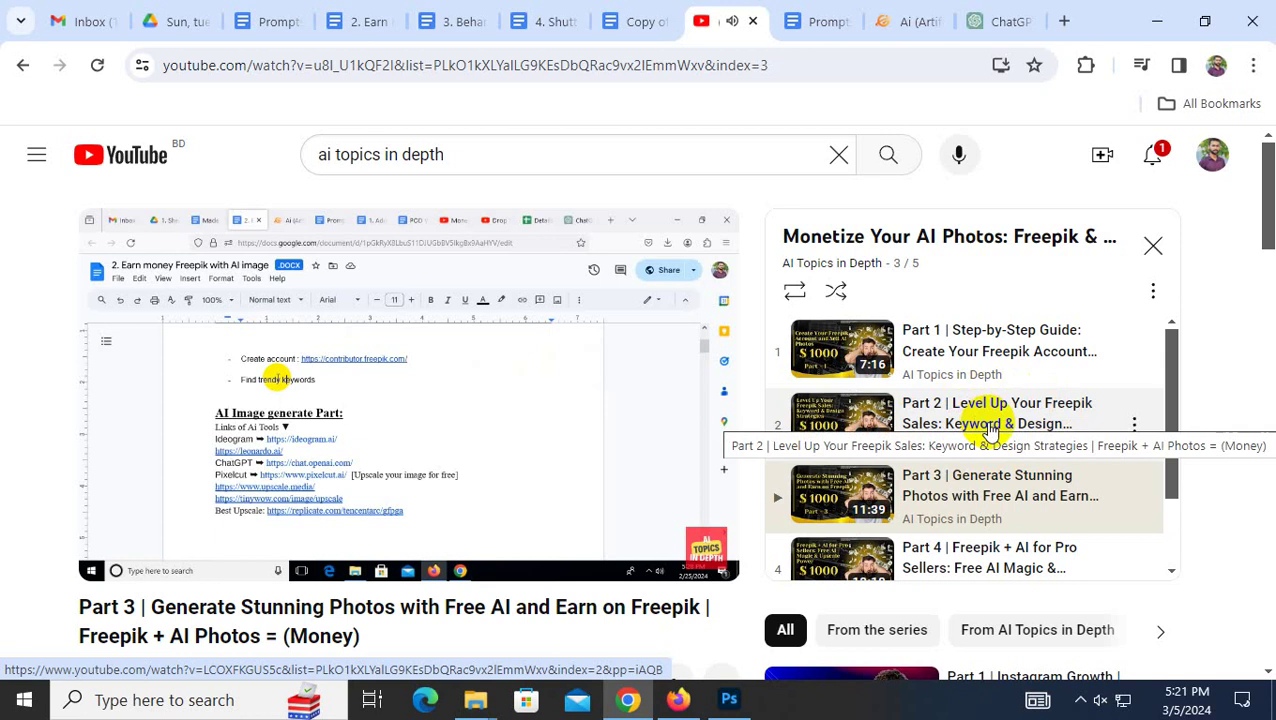
{"action": "scroll", "coordinate": [990, 428], "scroll_direction": "down", "scroll_amount": 2}
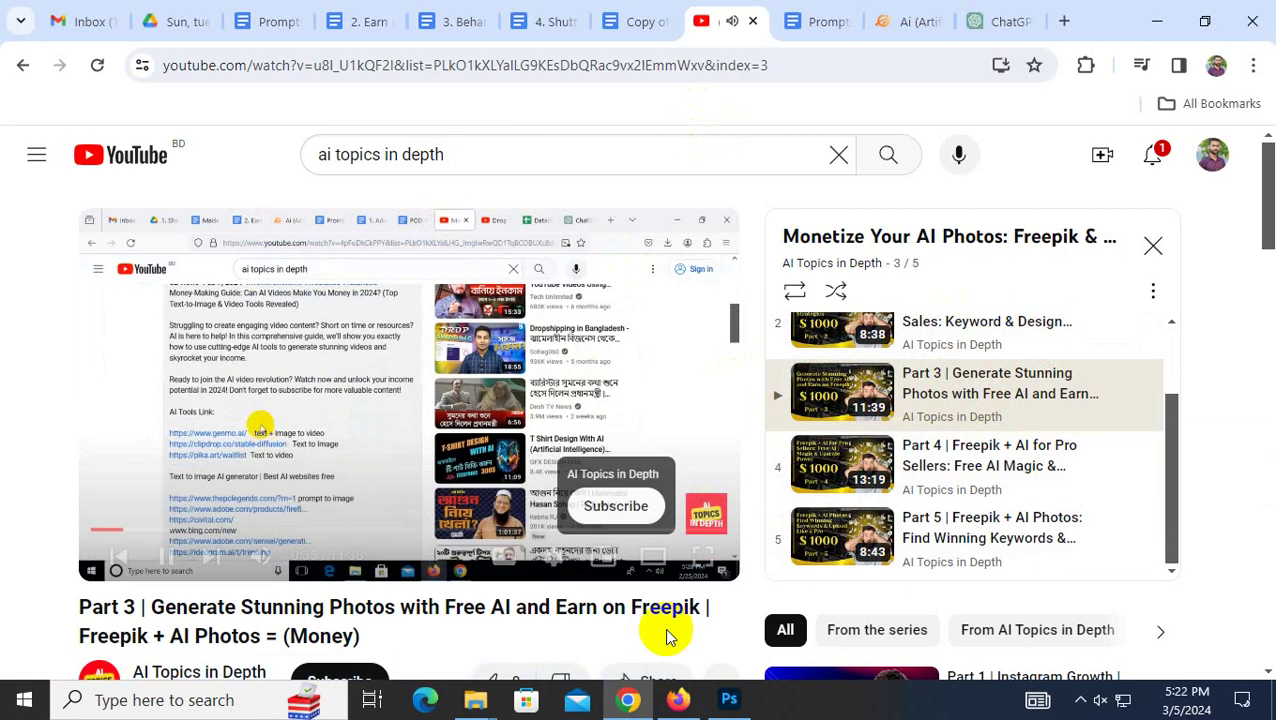
{"action": "left_click", "coordinate": [693, 703]}
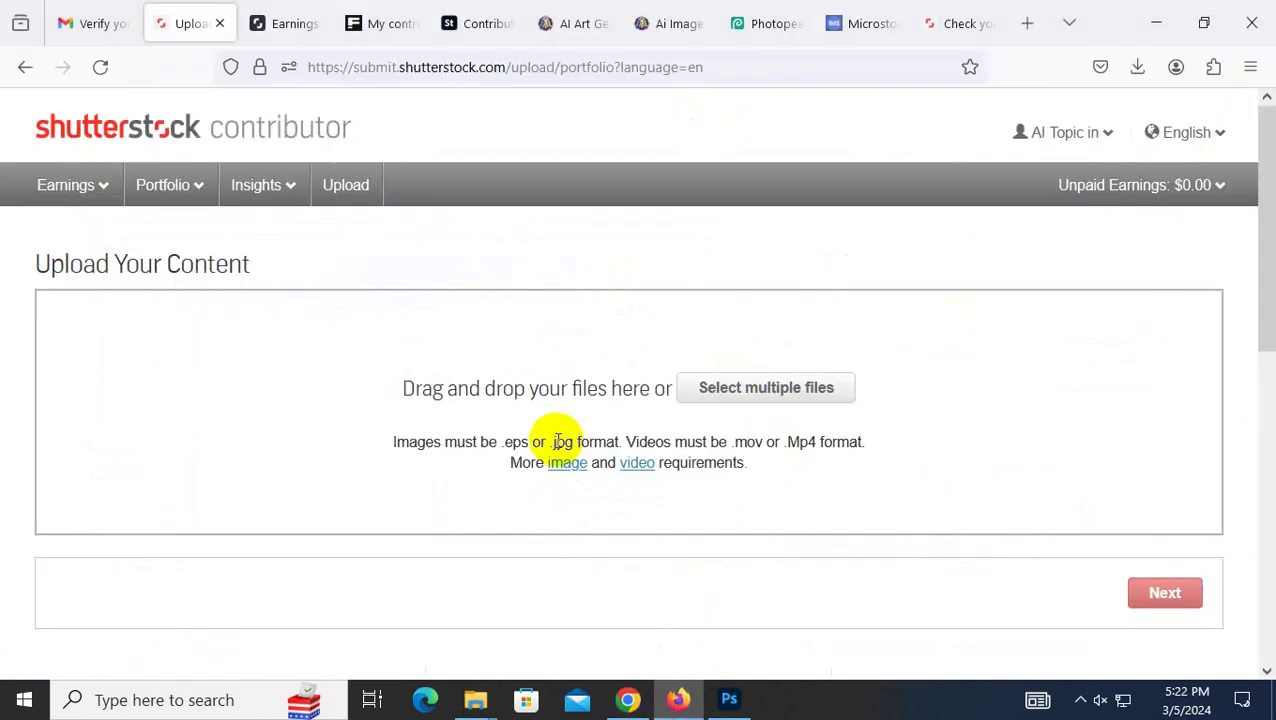
Add the Unity in Work Celebrating Collaboration JPG from the Downloads folder to the Shutterstock upload area.
{"action": "left_click", "coordinate": [475, 705]}
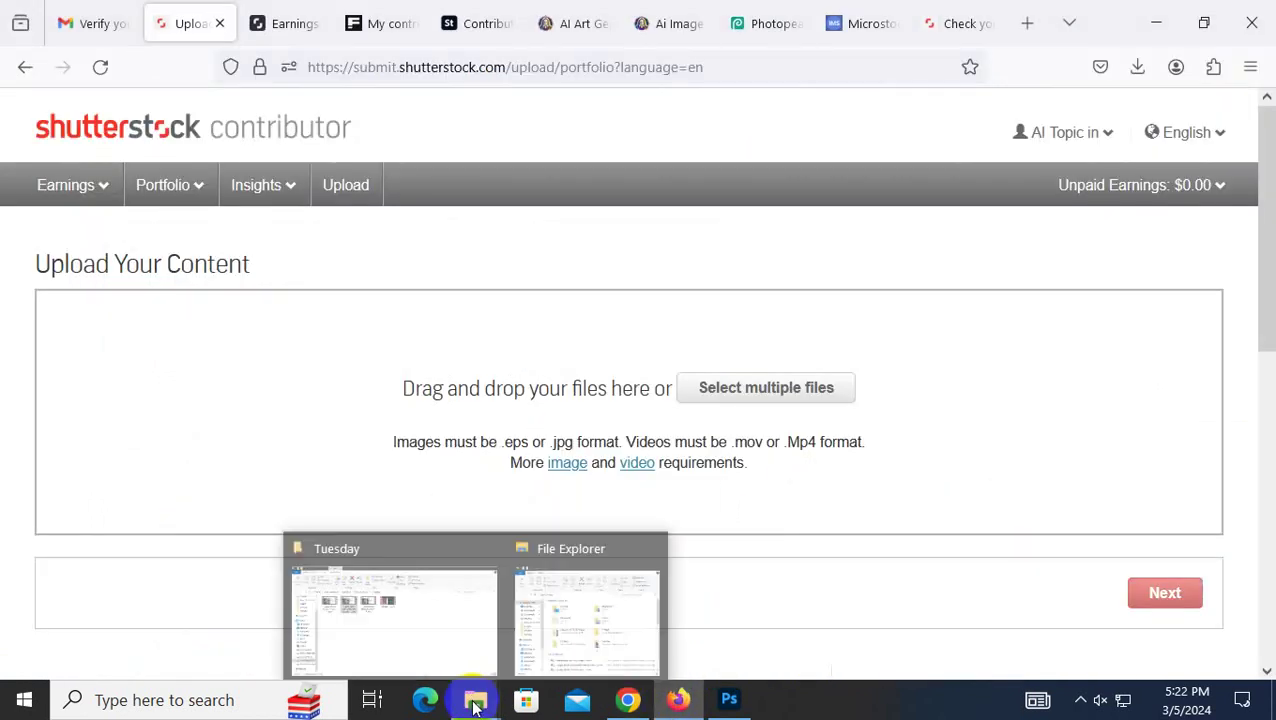
{"action": "left_click", "coordinate": [527, 630]}
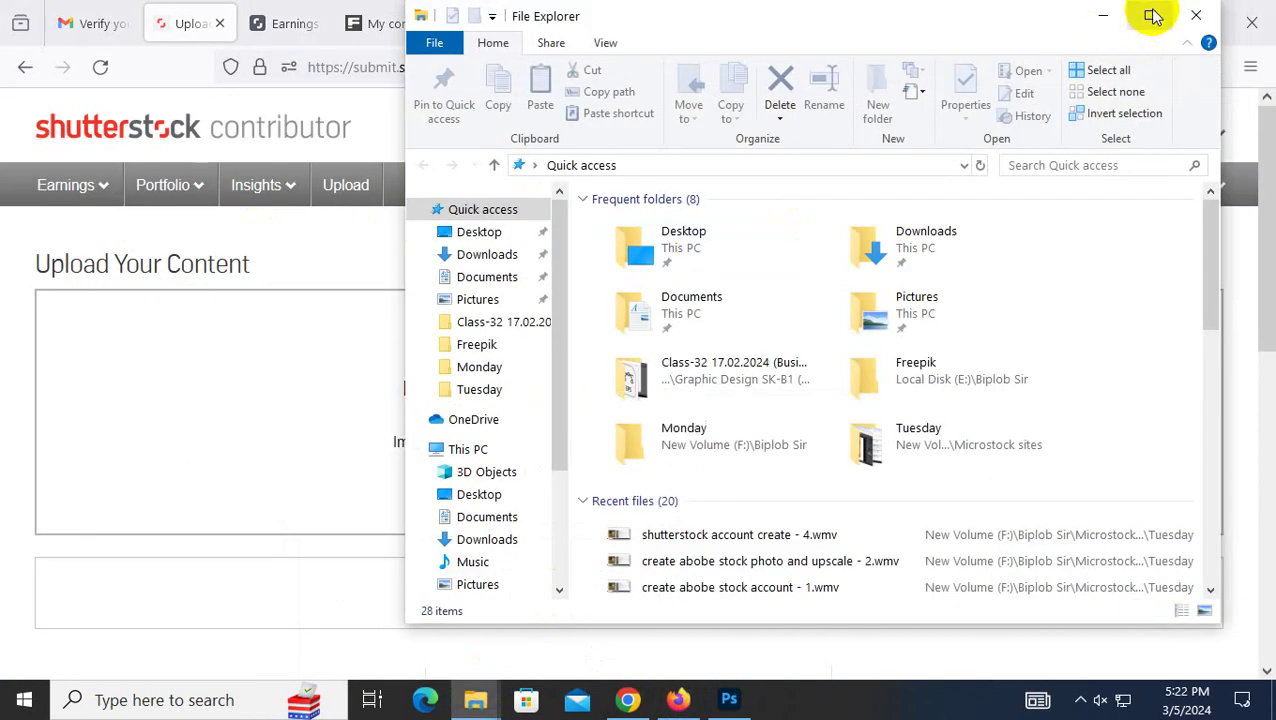
{"action": "left_click", "coordinate": [487, 254]}
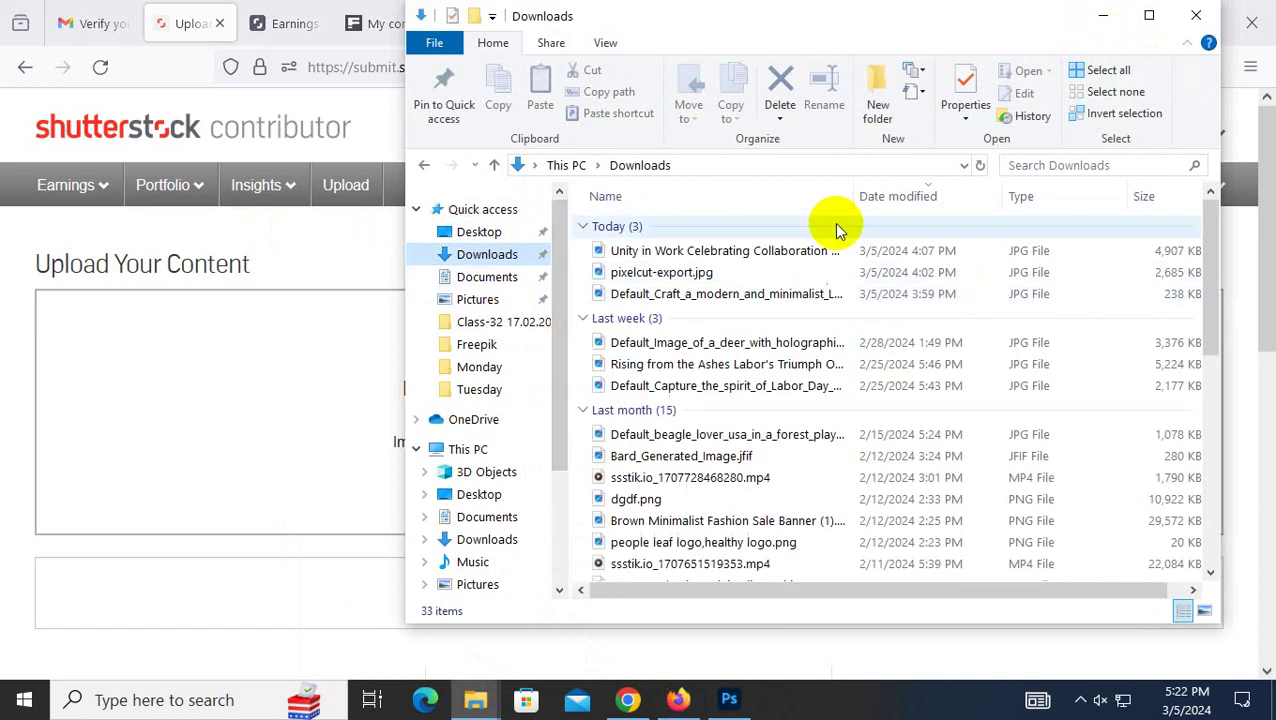
{"action": "left_click", "coordinate": [755, 251]}
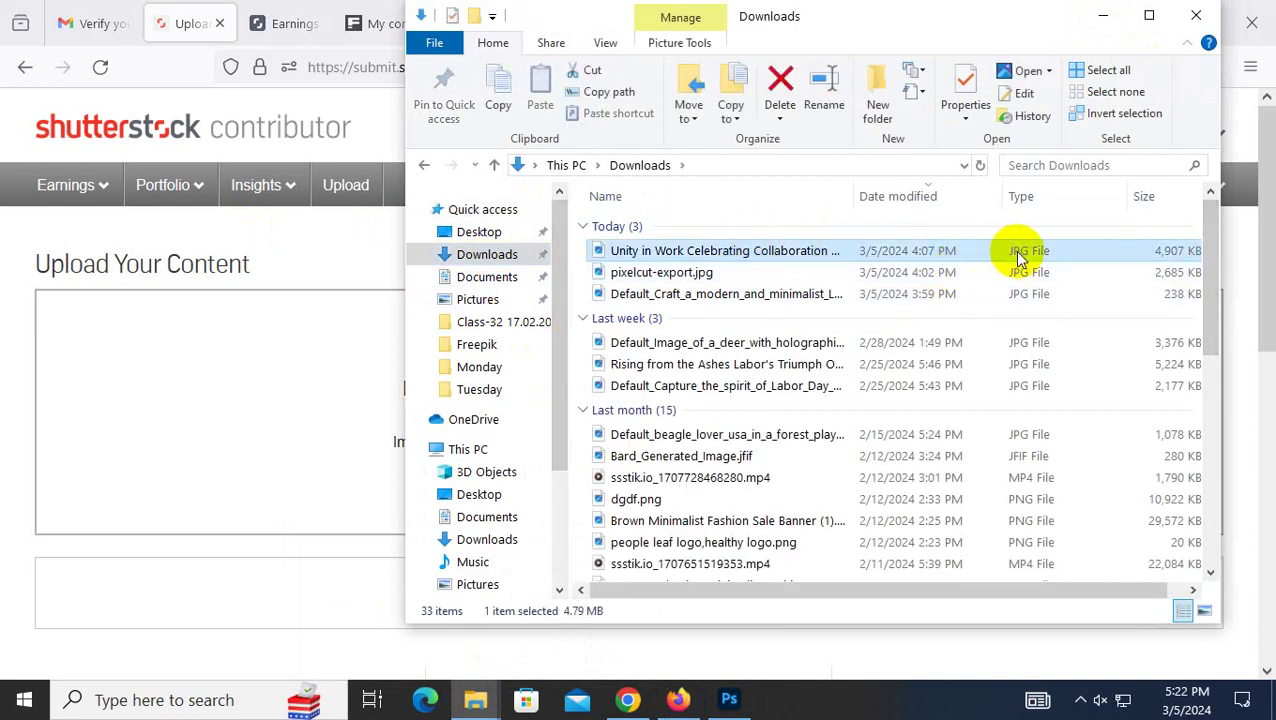
{"action": "left_click_drag", "start_coordinate": [940, 251], "coordinate": [195, 435]}
{"action": "left_click", "coordinate": [1104, 17]}
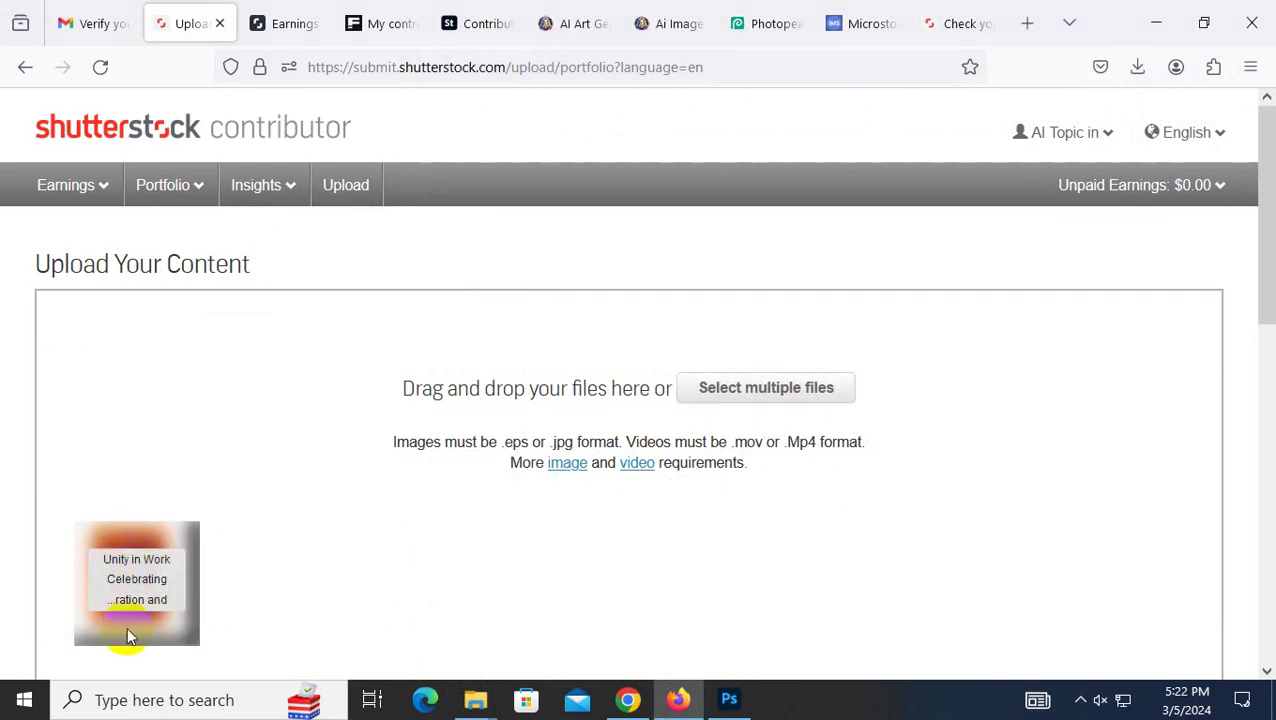
Continue from the uploaded image to the Submit content page and dismiss the introduction about adding details.
{"action": "scroll", "coordinate": [407, 515], "scroll_direction": "down", "scroll_amount": 3}
{"action": "scroll", "coordinate": [298, 376], "scroll_direction": "up", "scroll_amount": 1}
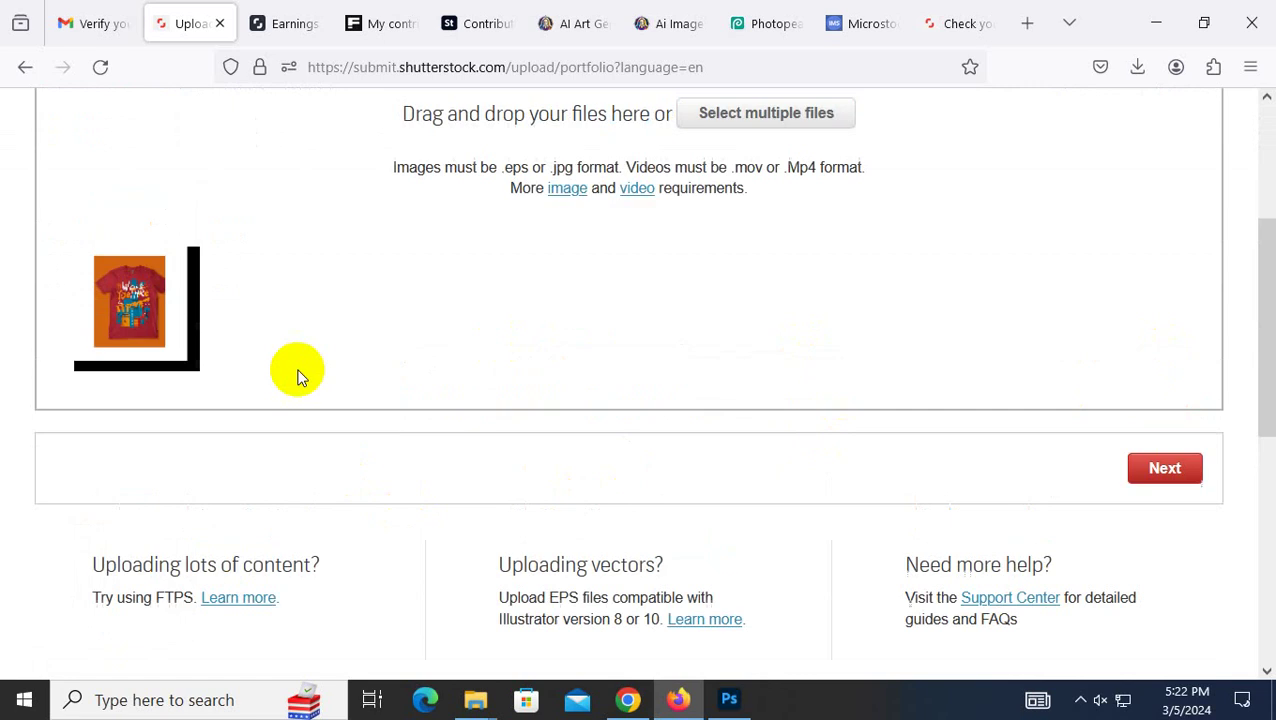
{"action": "scroll", "coordinate": [298, 376], "scroll_direction": "up", "scroll_amount": 1}
{"action": "left_click", "coordinate": [1166, 519]}
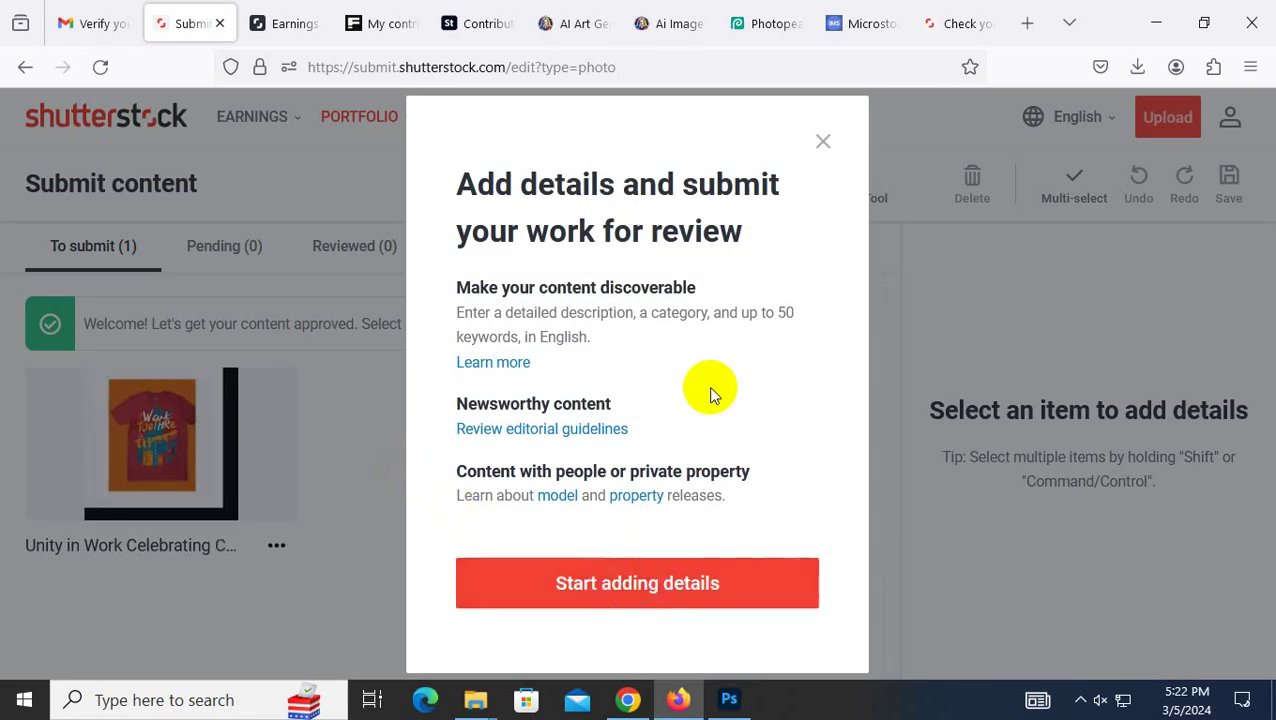
{"action": "left_click", "coordinate": [673, 590]}
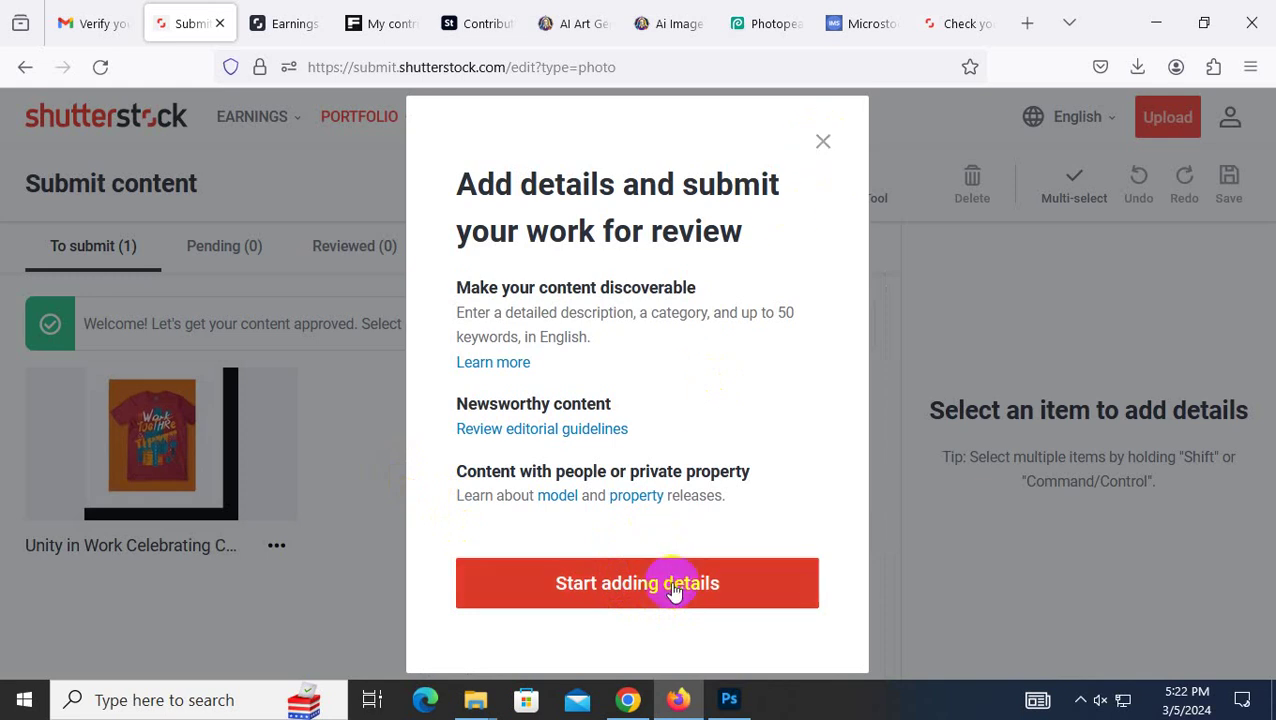
{"action": "left_click", "coordinate": [716, 583]}
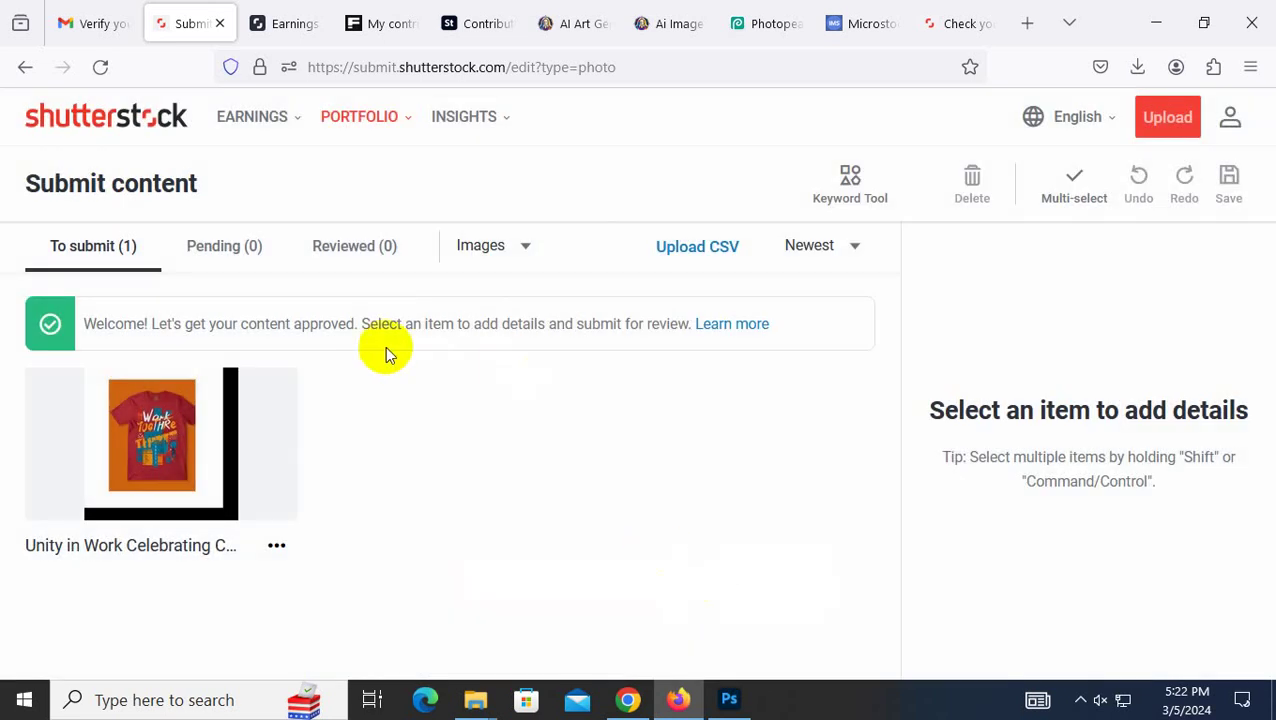
Select the uploaded T-shirt image and set its image type to Illustration and its usage to Commercial.
{"action": "left_click", "coordinate": [262, 505]}
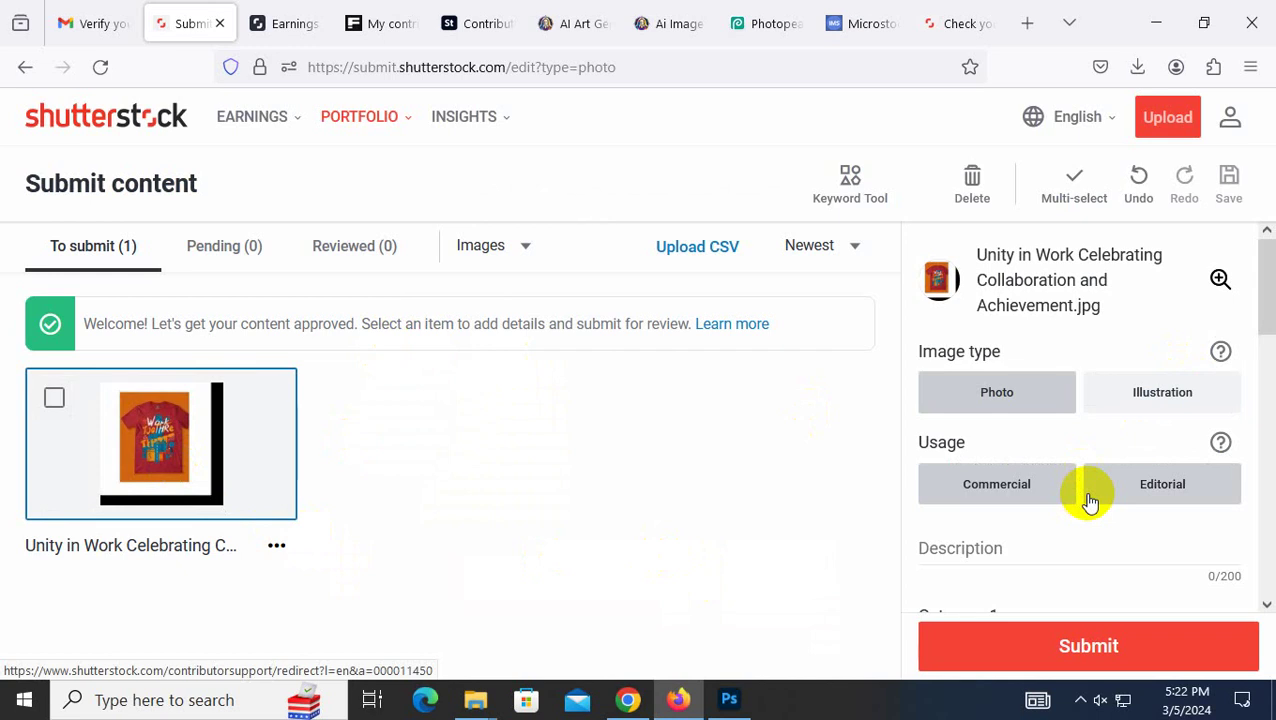
{"action": "left_click", "coordinate": [54, 400]}
{"action": "scroll", "coordinate": [1153, 484], "scroll_direction": "down", "scroll_amount": 2}
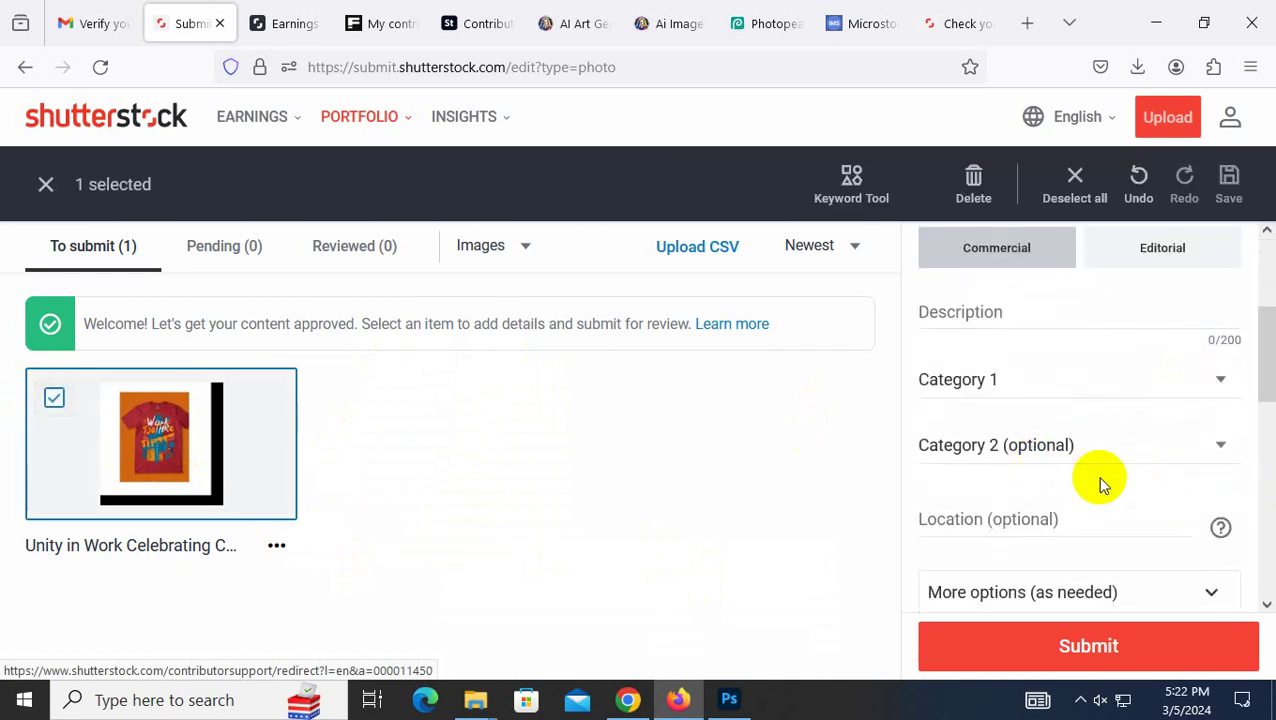
{"action": "scroll", "coordinate": [1102, 484], "scroll_direction": "up", "scroll_amount": 2}
{"action": "scroll", "coordinate": [1085, 437], "scroll_direction": "down", "scroll_amount": 5}
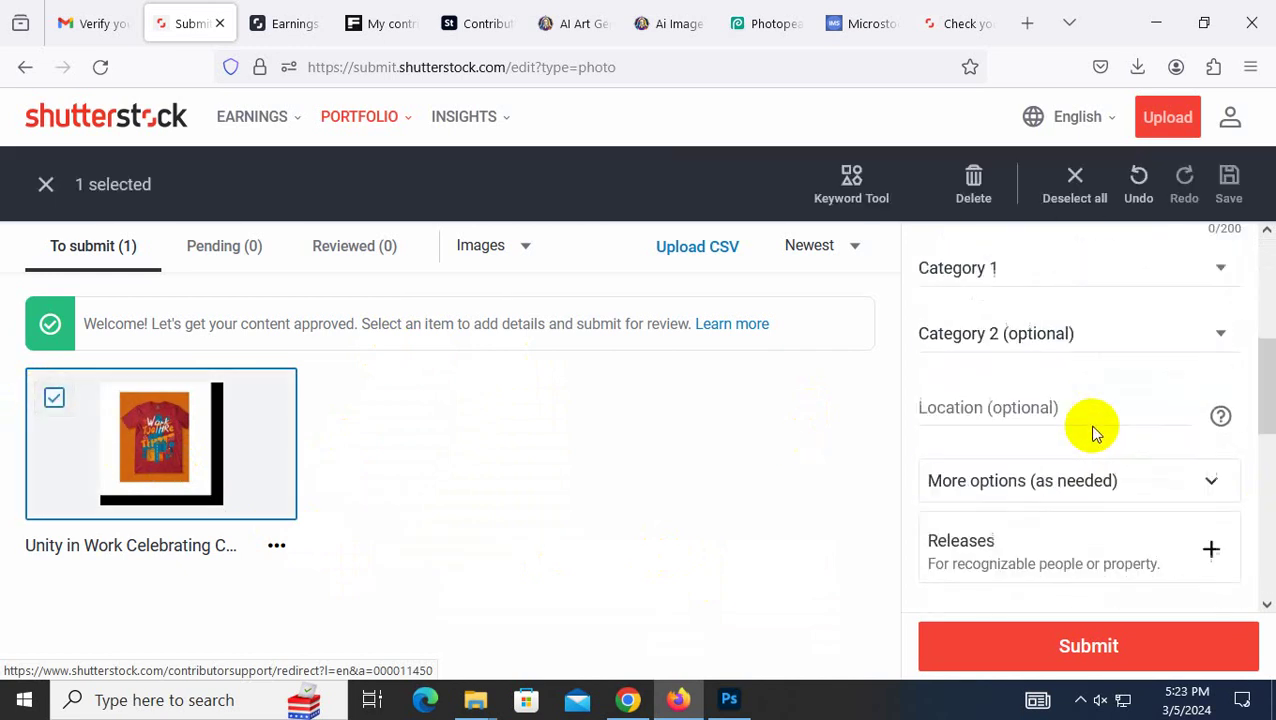
{"action": "scroll", "coordinate": [1133, 495], "scroll_direction": "up", "scroll_amount": 5}
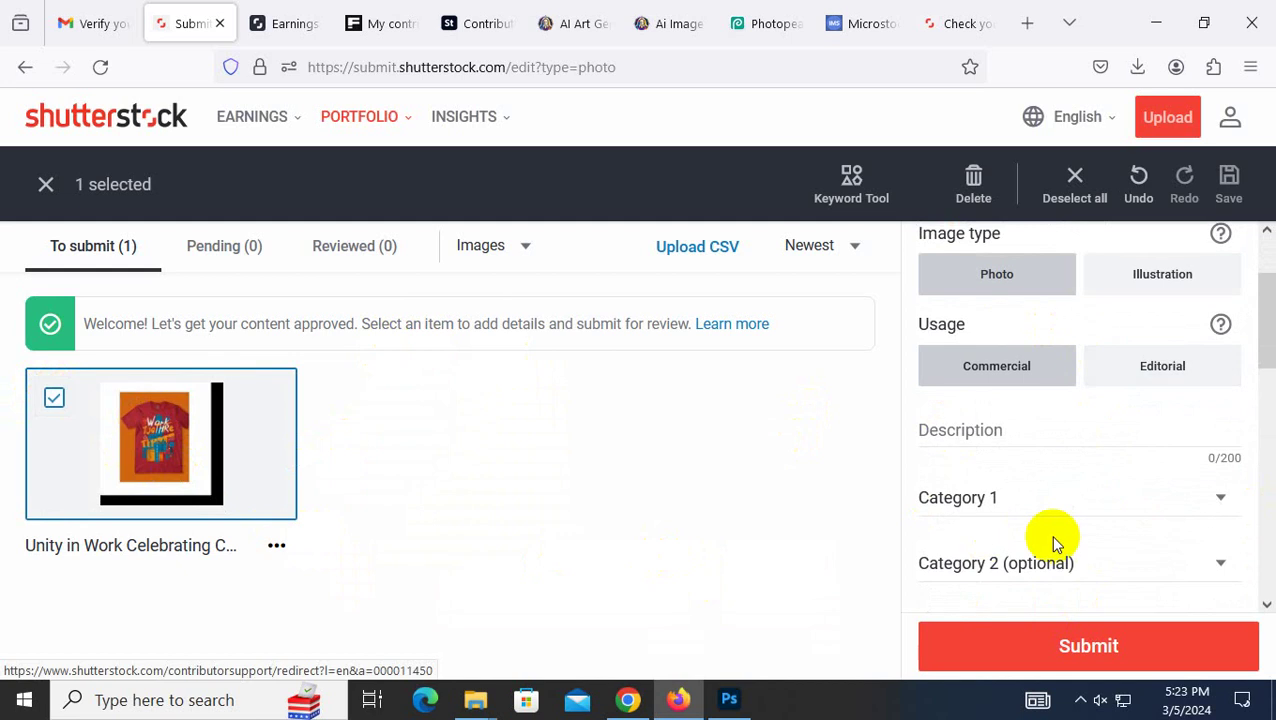
{"action": "scroll", "coordinate": [1128, 457], "scroll_direction": "up", "scroll_amount": 2}
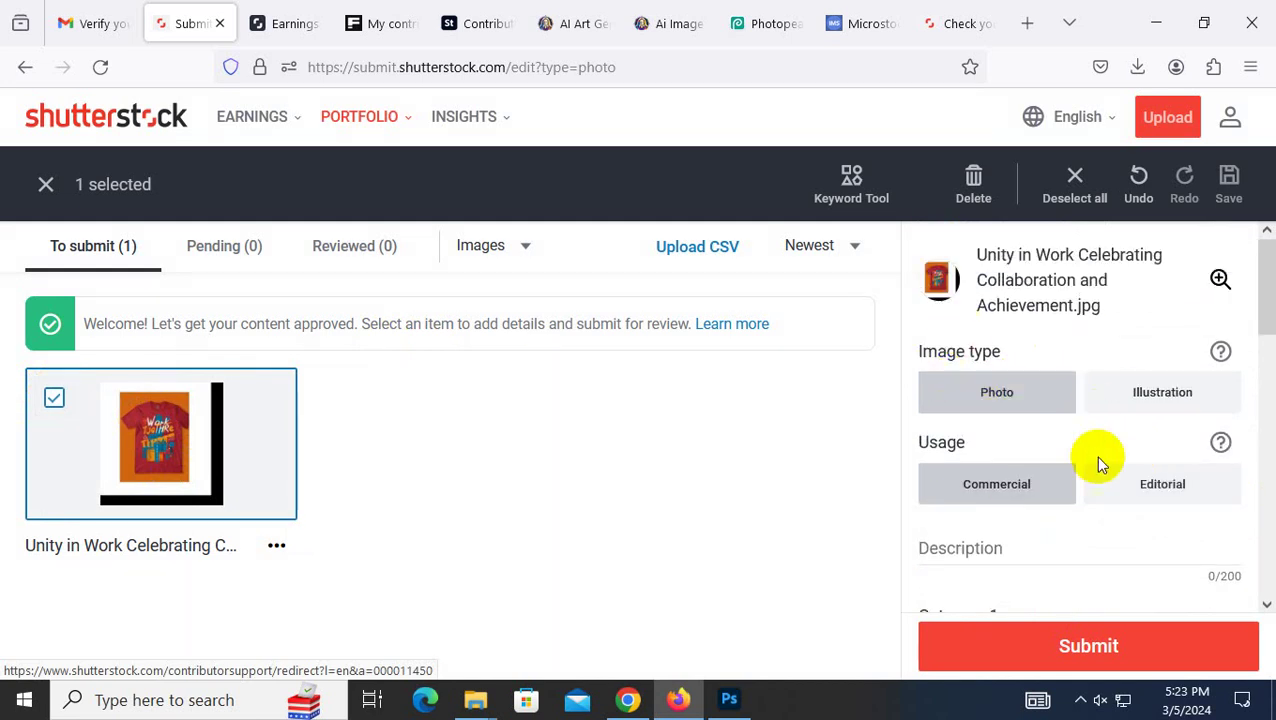
{"action": "left_click", "coordinate": [1126, 400]}
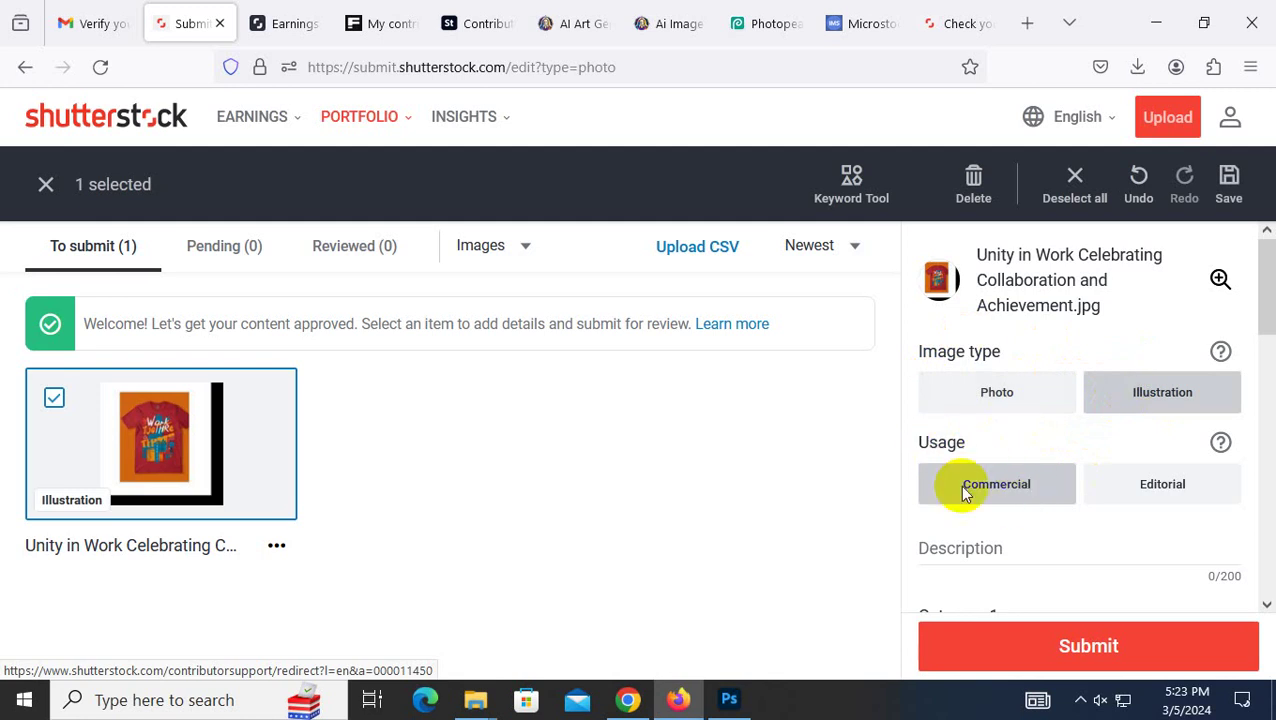
{"action": "left_click", "coordinate": [1060, 488]}
Set Category 1 of the T-shirt image to Arts.
{"action": "scroll", "coordinate": [1117, 459], "scroll_direction": "down", "scroll_amount": 5}
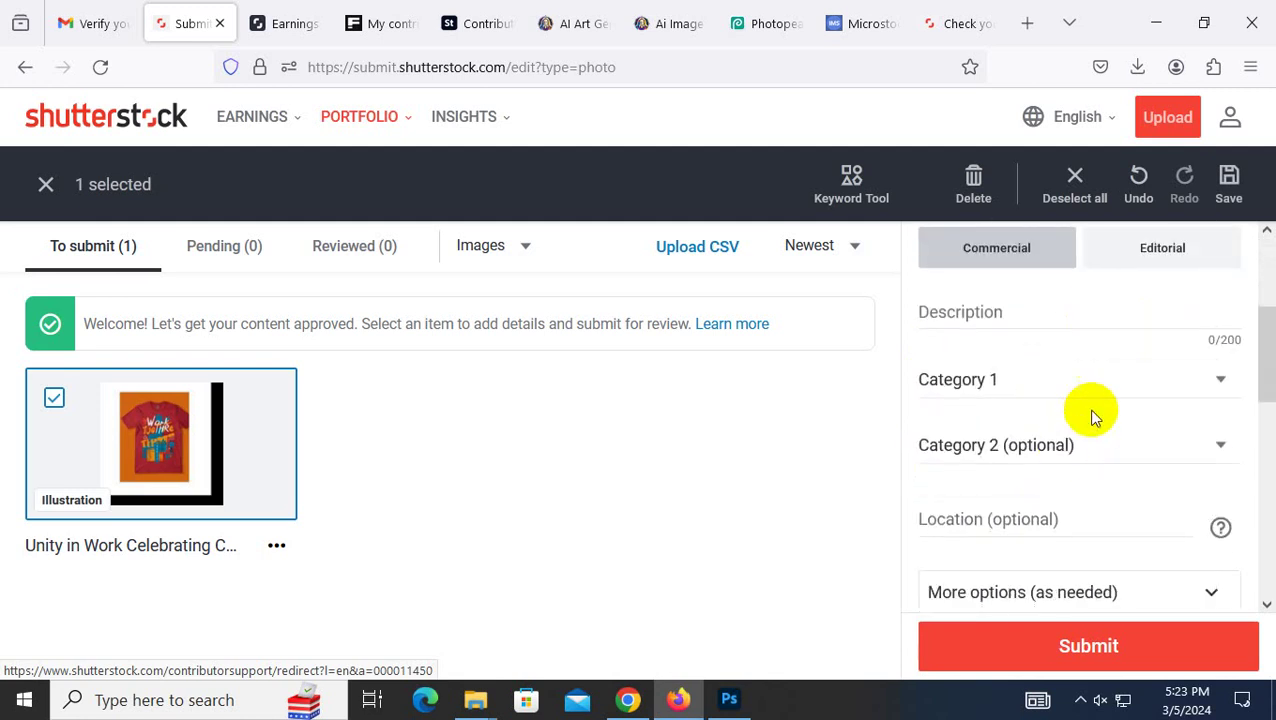
{"action": "scroll", "coordinate": [1119, 334], "scroll_direction": "up", "scroll_amount": 3}
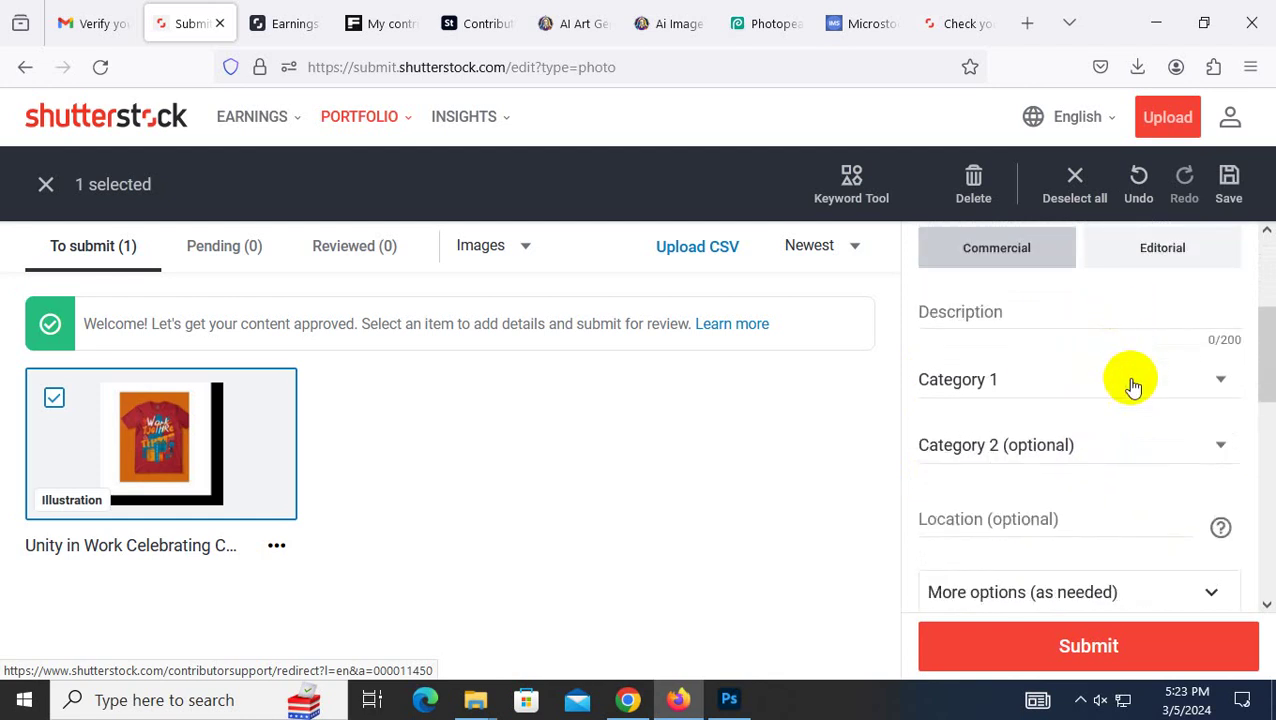
{"action": "left_click", "coordinate": [1130, 382]}
{"action": "scroll", "coordinate": [1031, 427], "scroll_direction": "down", "scroll_amount": 1}
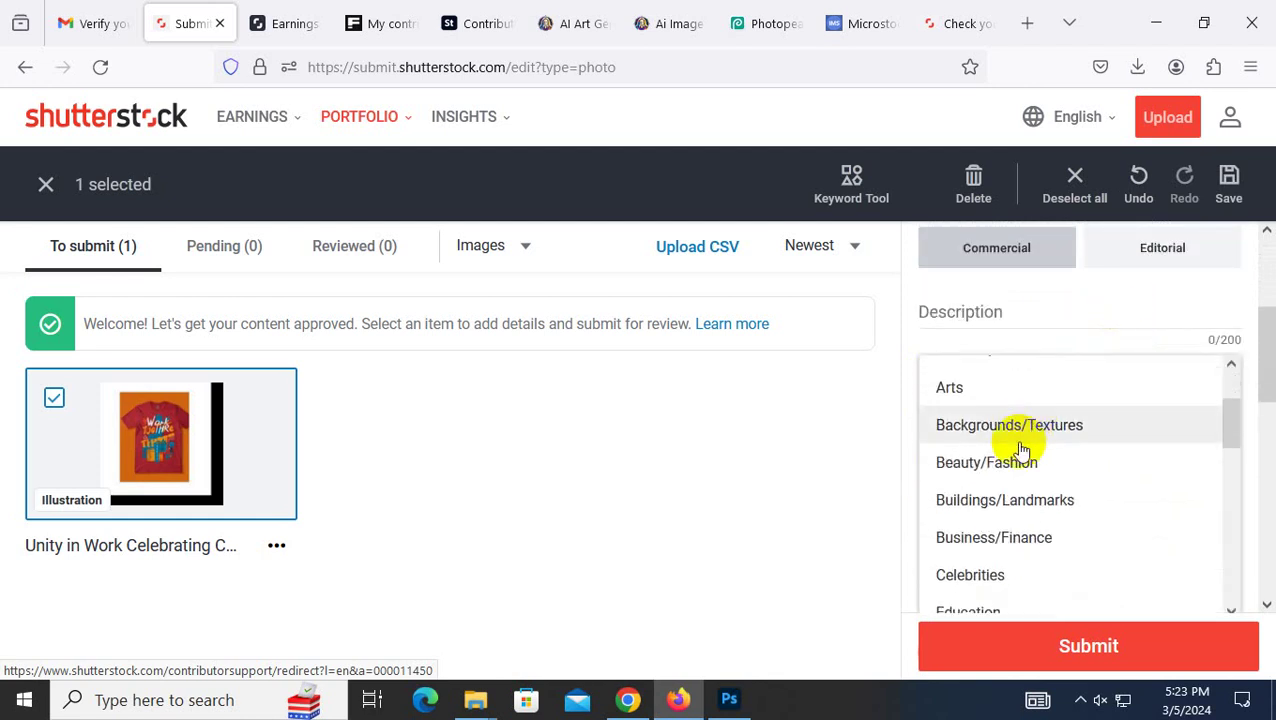
{"action": "left_click", "coordinate": [963, 390]}
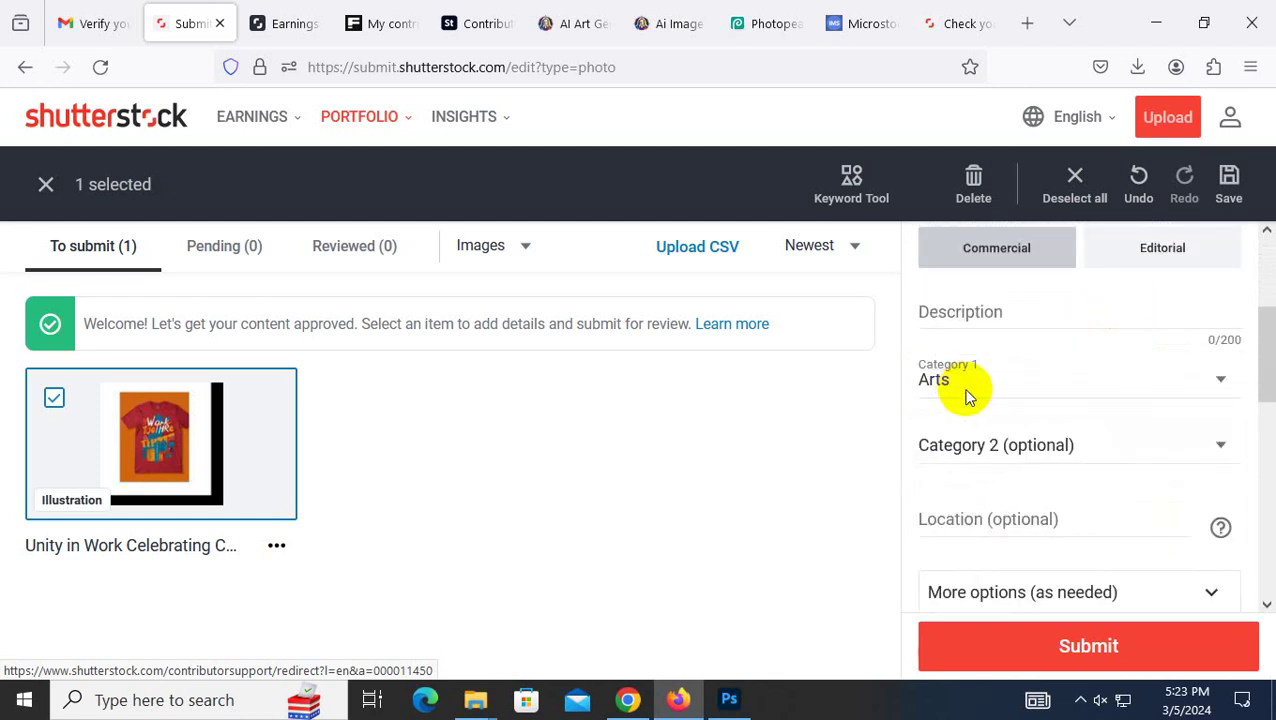
Look through the options for Category 2 and set it to Arts.
{"action": "left_click", "coordinate": [1059, 443]}
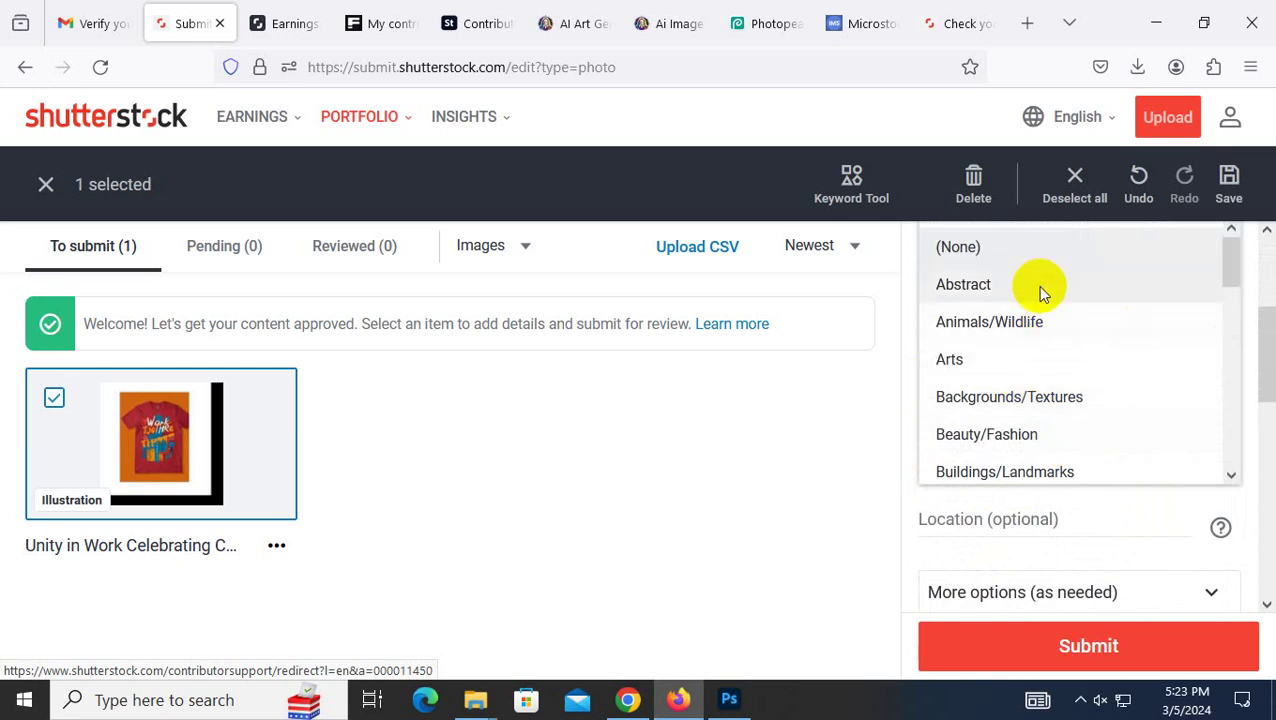
{"action": "scroll", "coordinate": [1058, 434], "scroll_direction": "down", "scroll_amount": 1}
{"action": "scroll", "coordinate": [1054, 360], "scroll_direction": "down", "scroll_amount": 1}
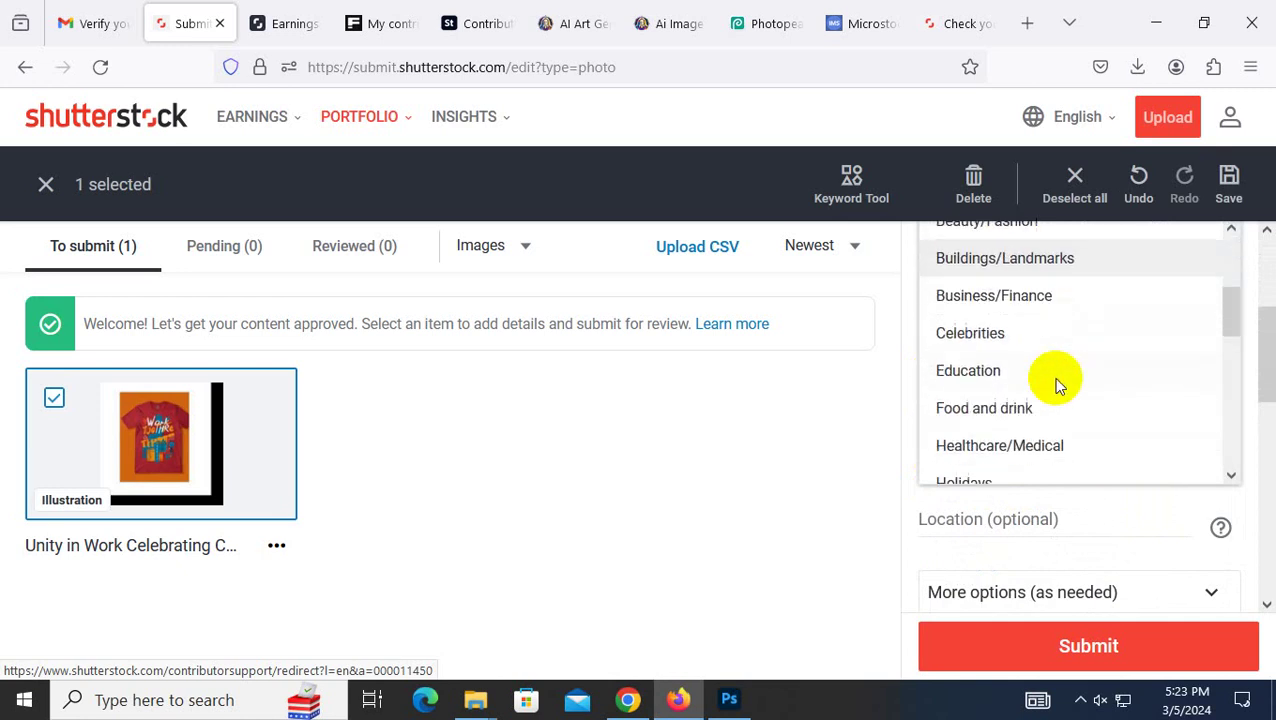
{"action": "scroll", "coordinate": [1050, 420], "scroll_direction": "down", "scroll_amount": 1}
{"action": "scroll", "coordinate": [1048, 390], "scroll_direction": "down", "scroll_amount": 2}
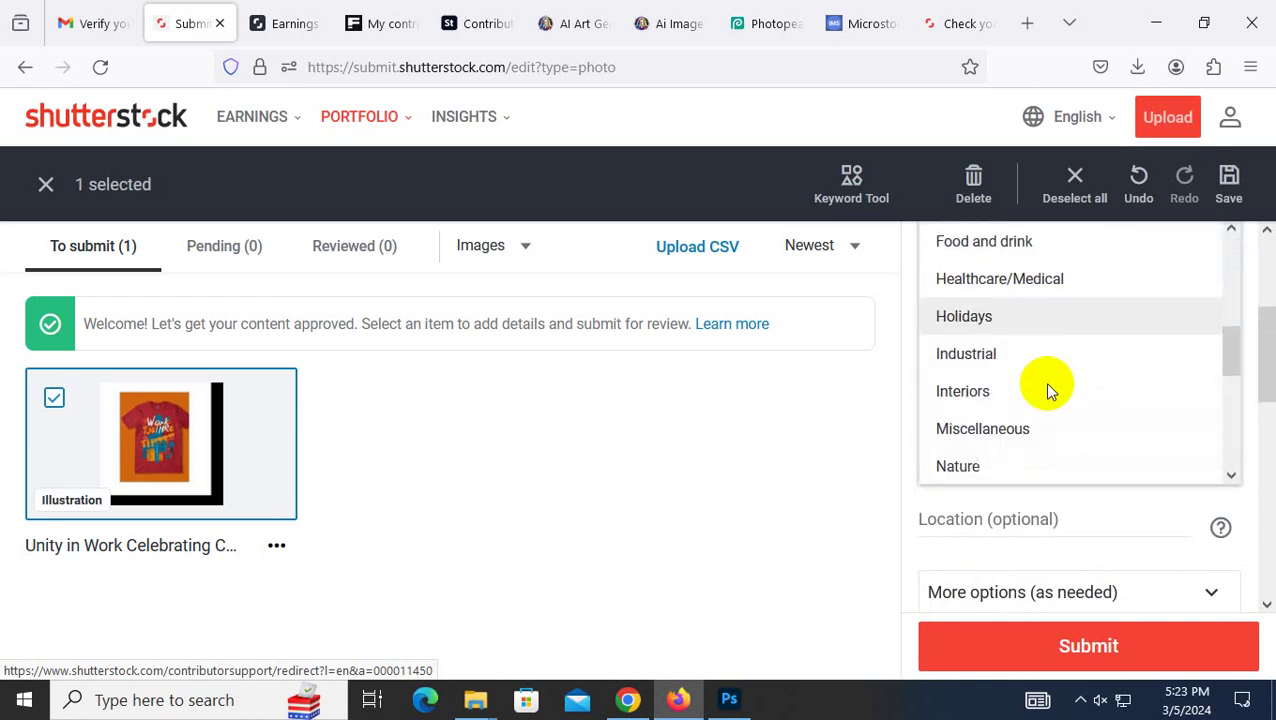
{"action": "scroll", "coordinate": [1048, 385], "scroll_direction": "up", "scroll_amount": 2}
{"action": "scroll", "coordinate": [1060, 450], "scroll_direction": "down", "scroll_amount": 1}
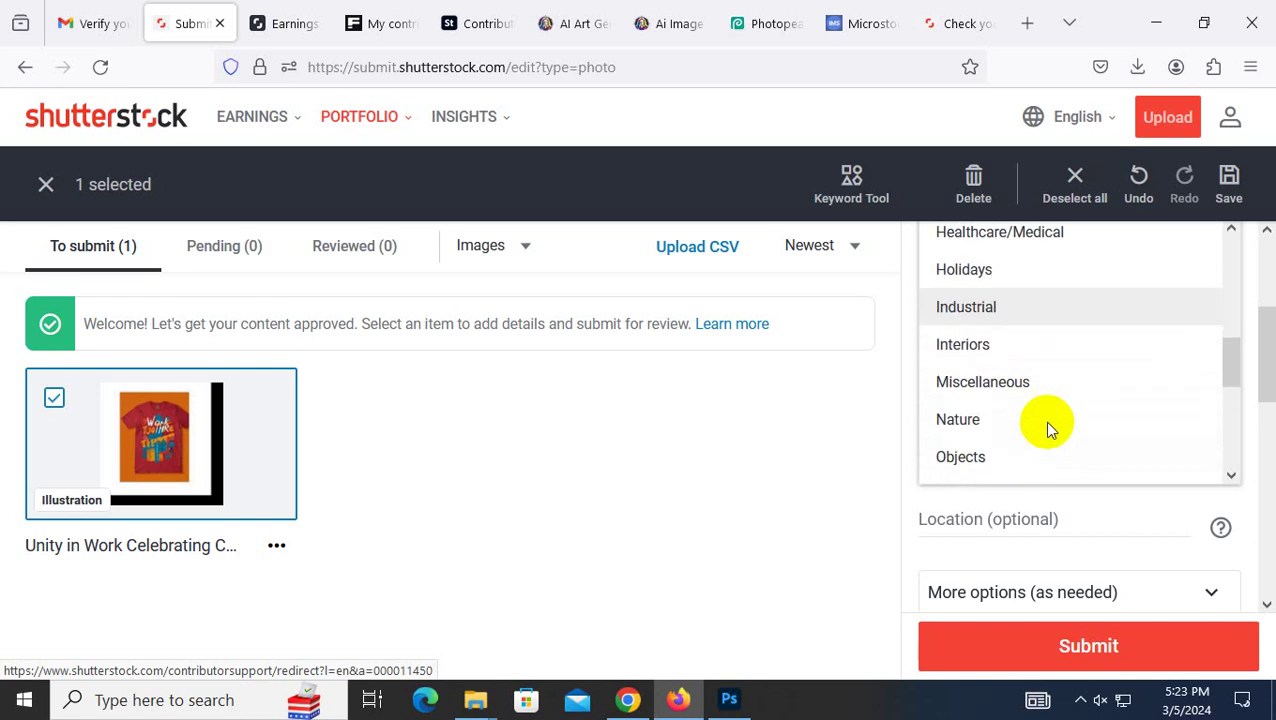
{"action": "scroll", "coordinate": [1045, 420], "scroll_direction": "down", "scroll_amount": 2}
{"action": "scroll", "coordinate": [1058, 415], "scroll_direction": "up", "scroll_amount": 8}
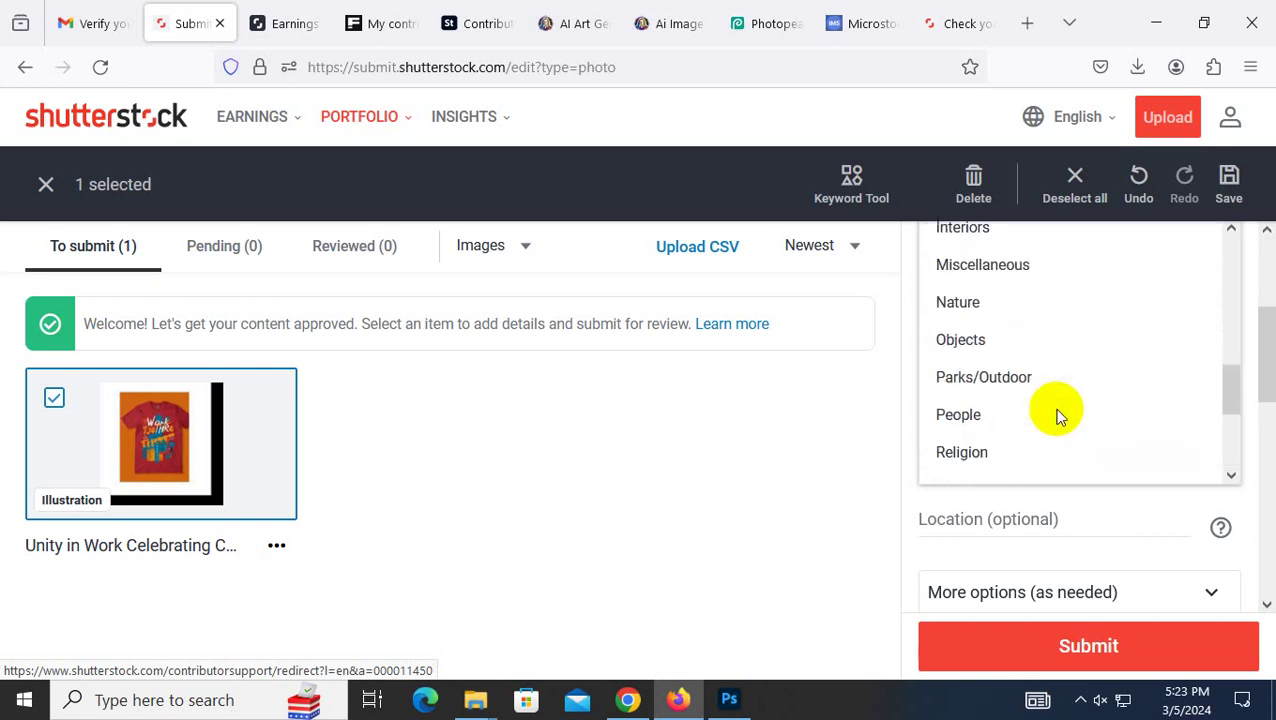
{"action": "scroll", "coordinate": [1060, 416], "scroll_direction": "down", "scroll_amount": 2}
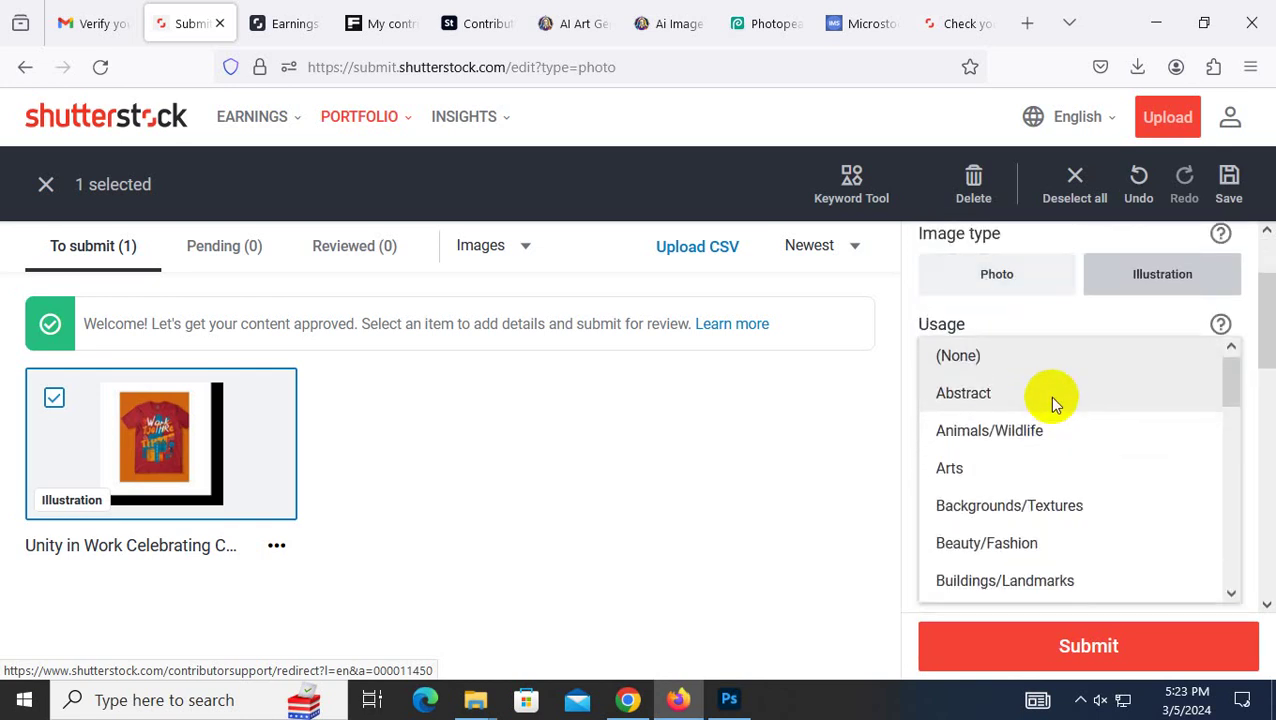
{"action": "scroll", "coordinate": [1050, 410], "scroll_direction": "down", "scroll_amount": 1}
{"action": "left_click", "coordinate": [1005, 383]}
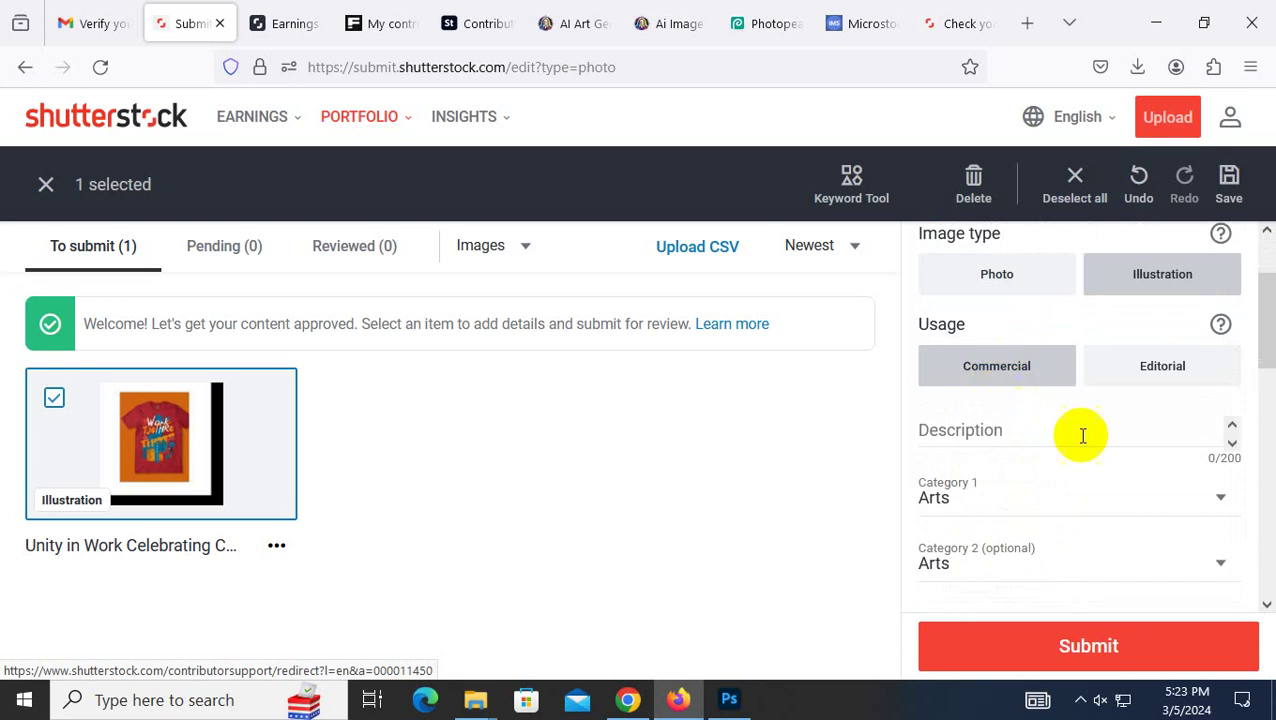
{"action": "scroll", "coordinate": [1070, 445], "scroll_direction": "down", "scroll_amount": 3}
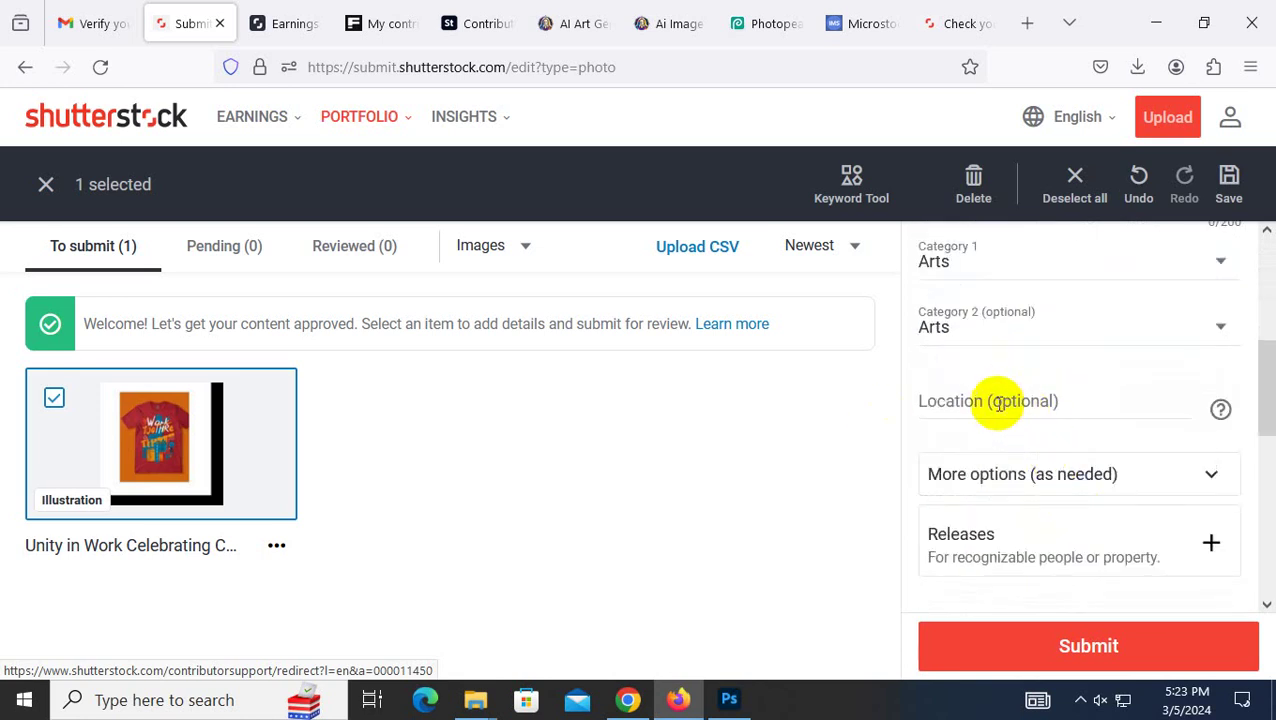
Switch to the IMStocker Keyworder page and copy the prepared keyword list for the T-shirt design.
{"action": "scroll", "coordinate": [1048, 447], "scroll_direction": "down", "scroll_amount": 4}
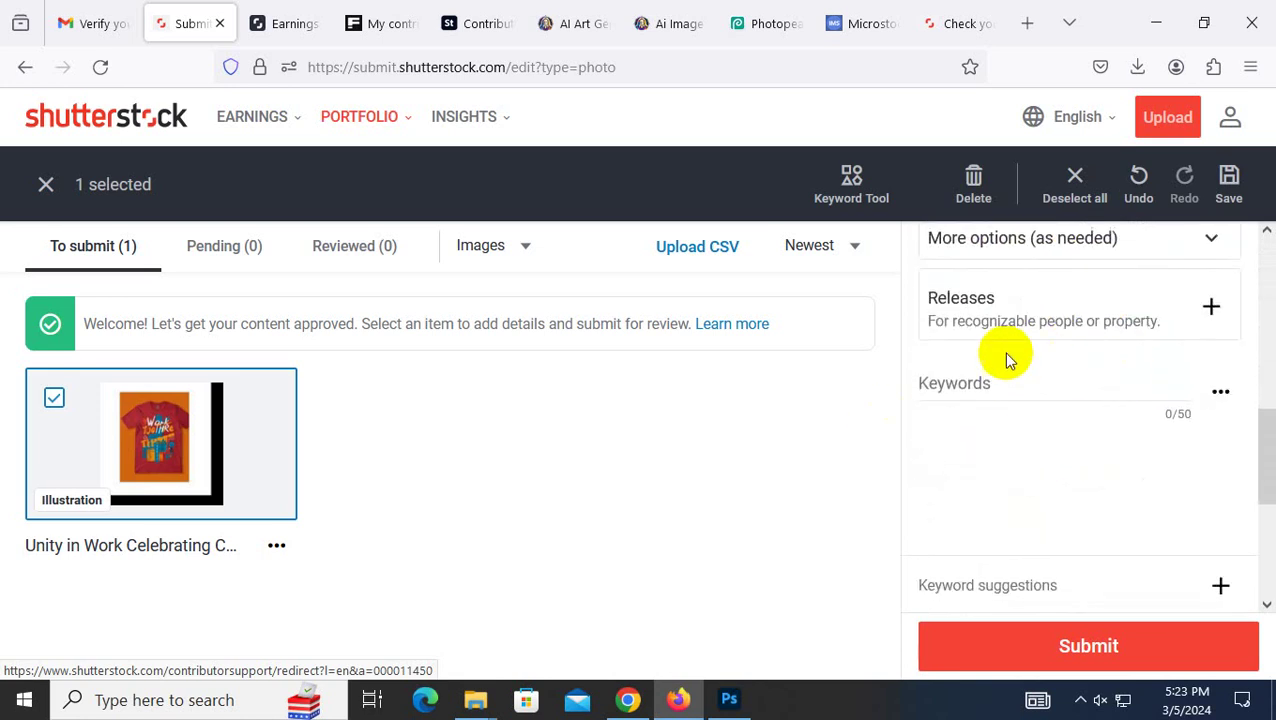
{"action": "left_click", "coordinate": [972, 383]}
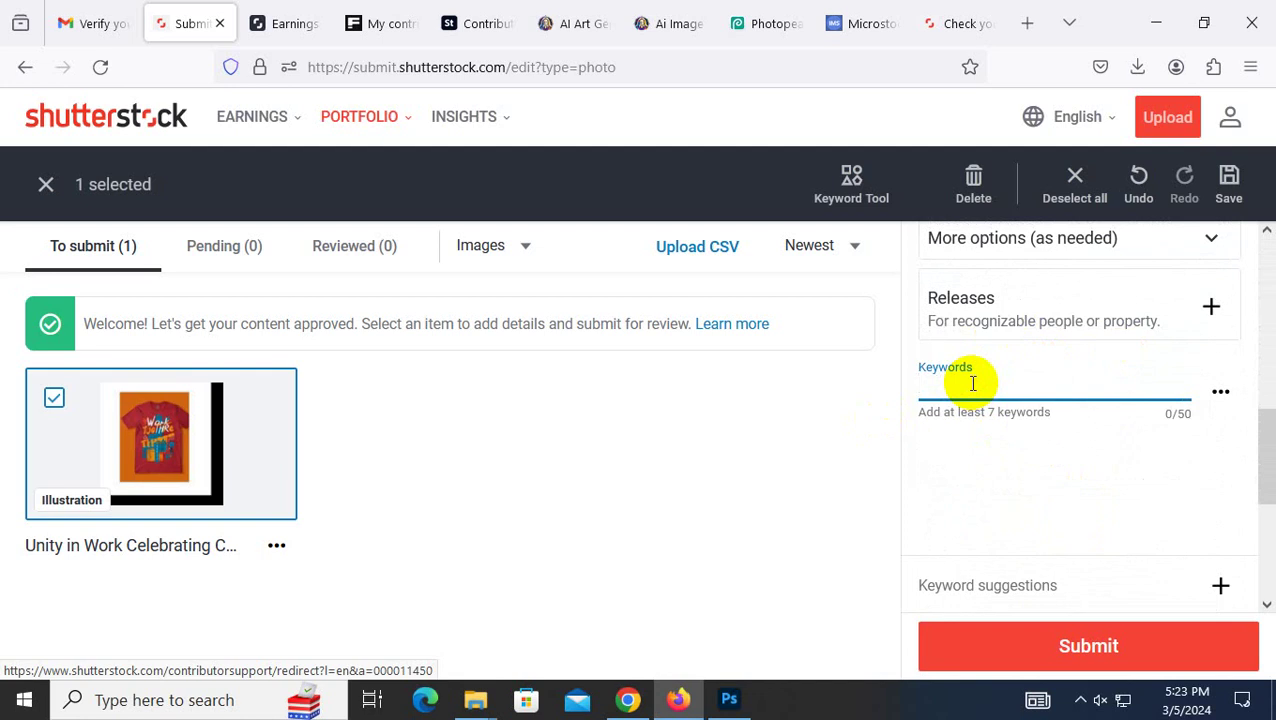
{"action": "left_click", "coordinate": [858, 23]}
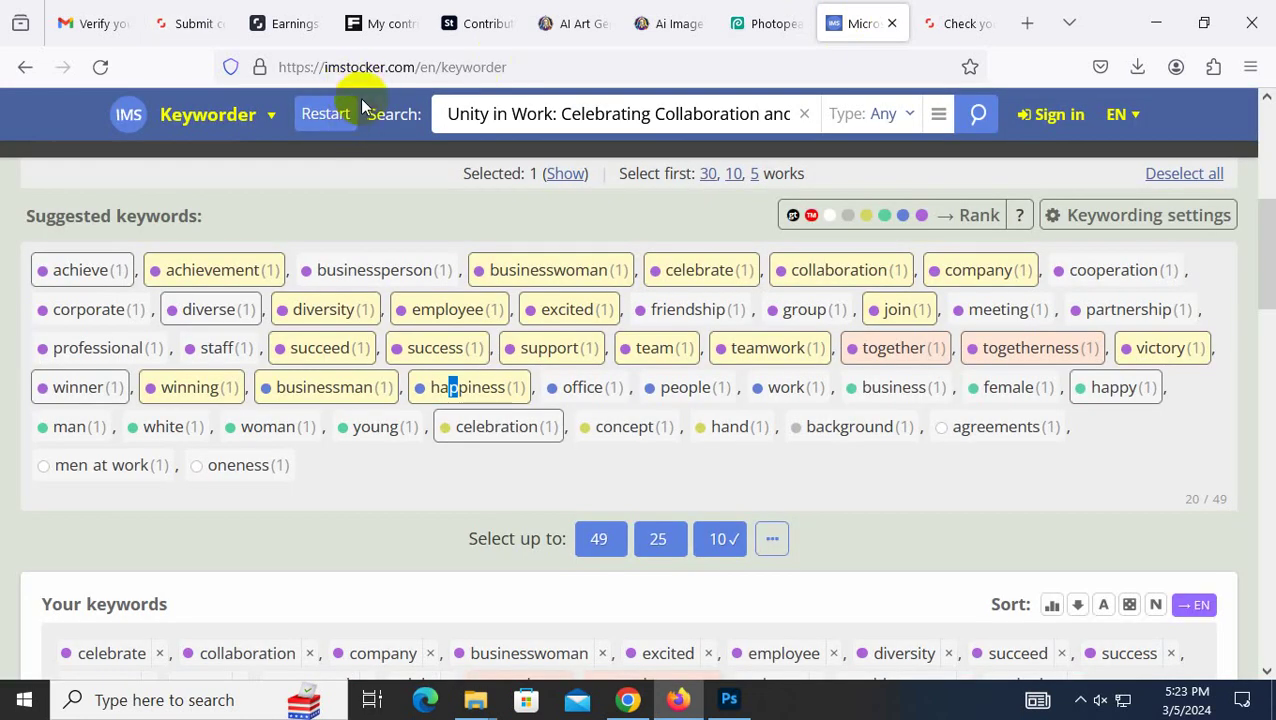
{"action": "scroll", "coordinate": [447, 365], "scroll_direction": "up", "scroll_amount": 3}
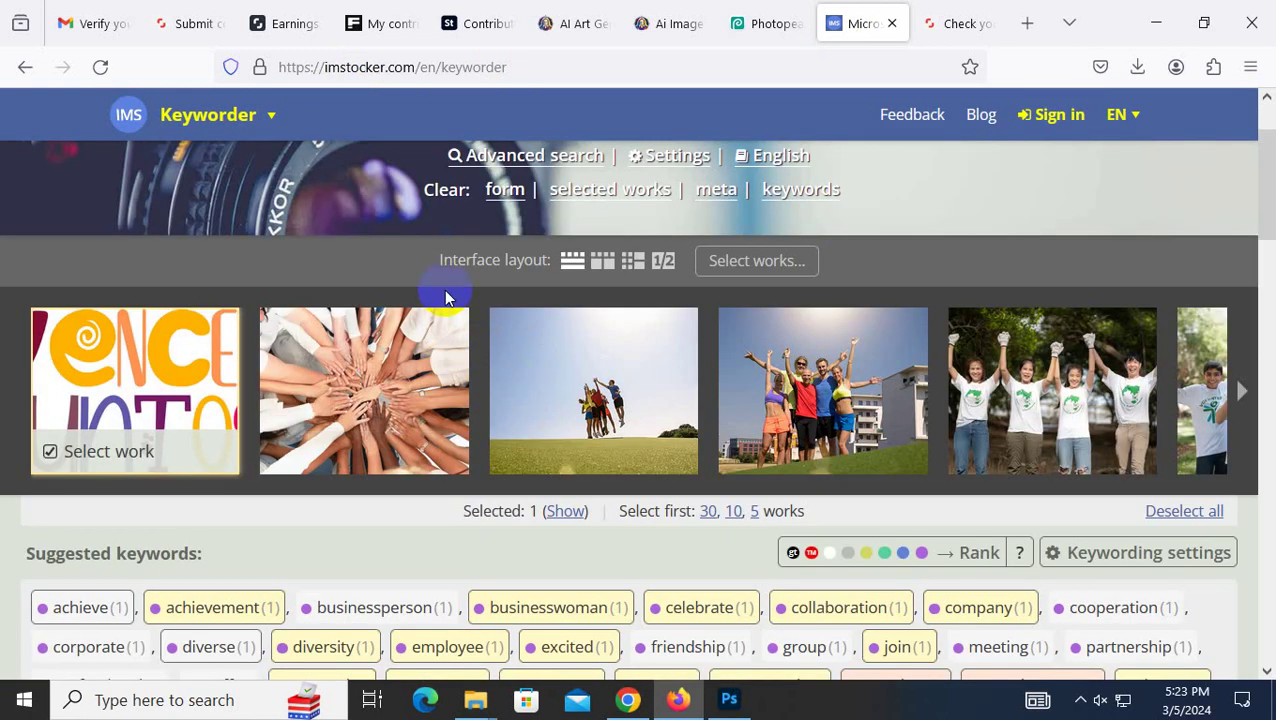
{"action": "scroll", "coordinate": [684, 202], "scroll_direction": "up", "scroll_amount": 1}
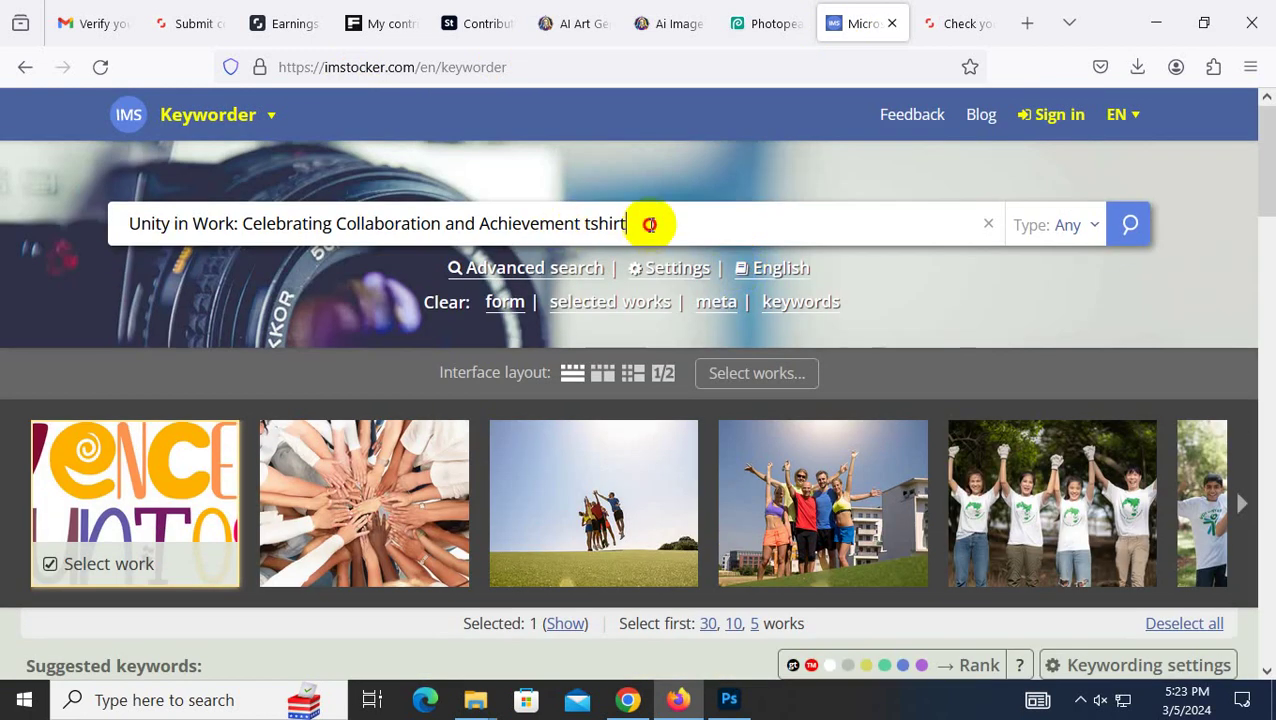
{"action": "left_click_drag", "start_coordinate": [649, 224], "coordinate": [153, 223]}
{"action": "mouse_move", "coordinate": [1055, 540]}
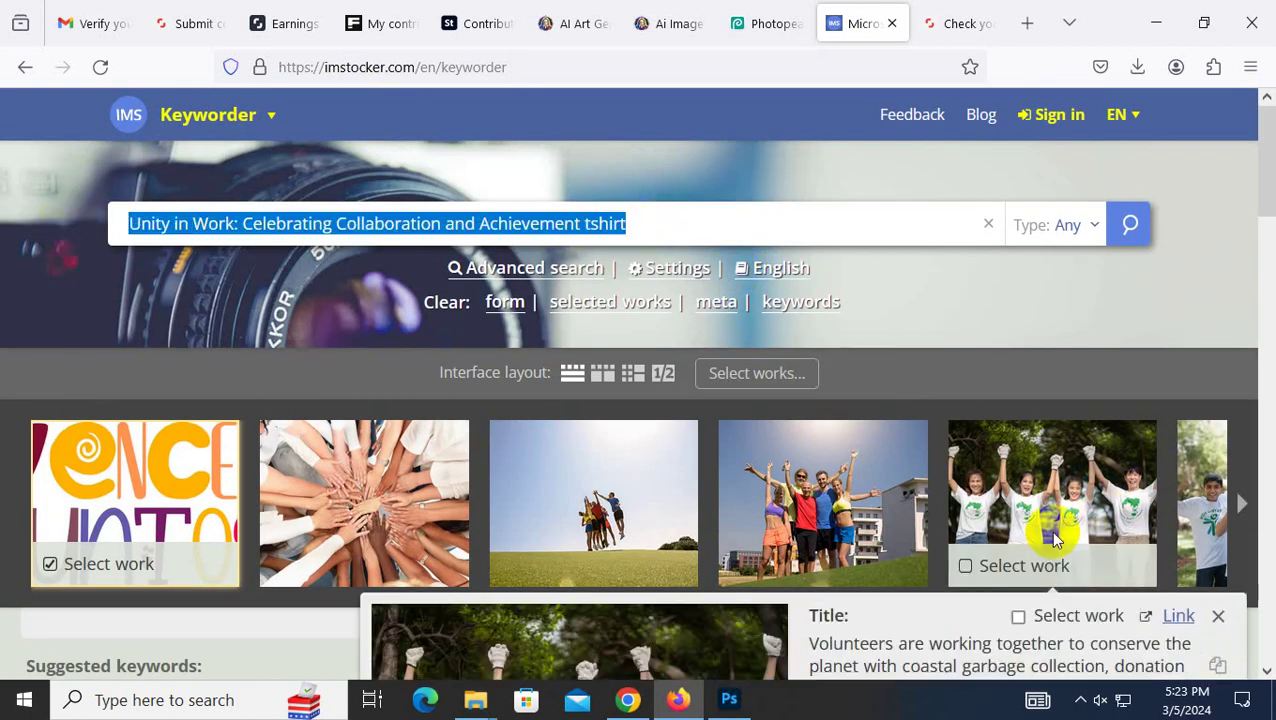
{"action": "scroll", "coordinate": [1050, 535], "scroll_direction": "down", "scroll_amount": 2}
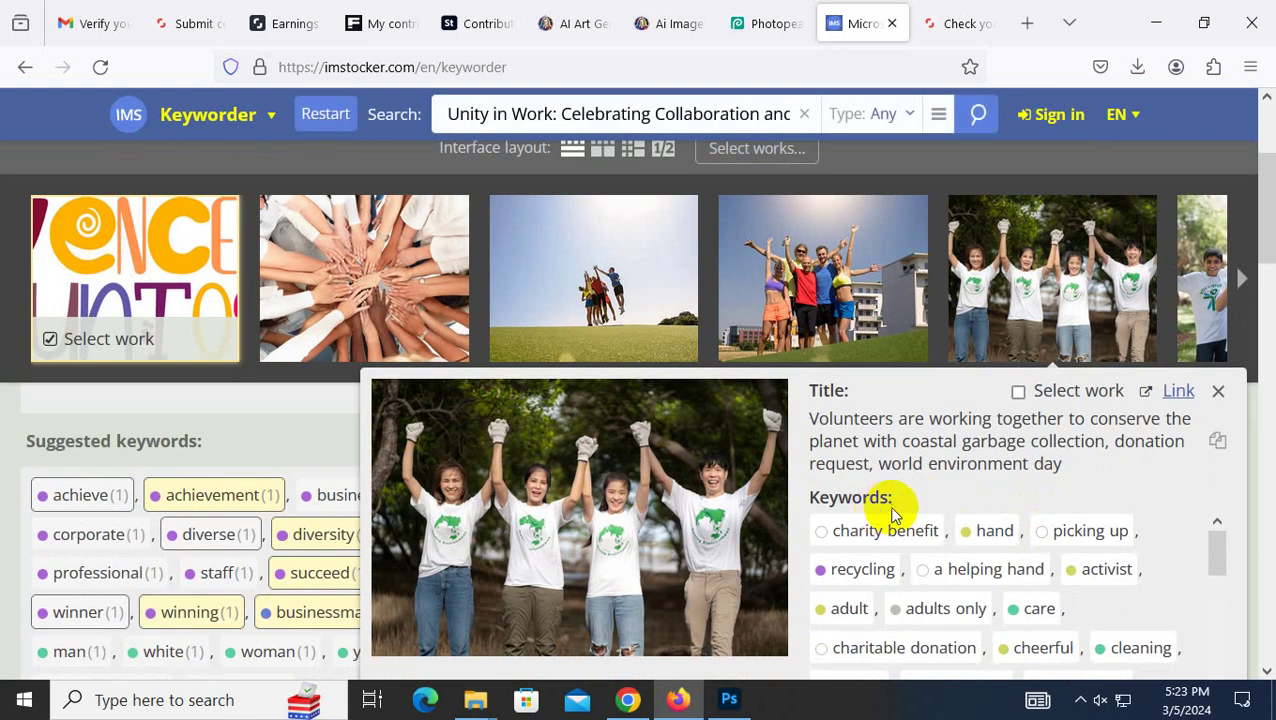
{"action": "mouse_move", "coordinate": [47, 262]}
{"action": "scroll", "coordinate": [55, 250], "scroll_direction": "down", "scroll_amount": 2}
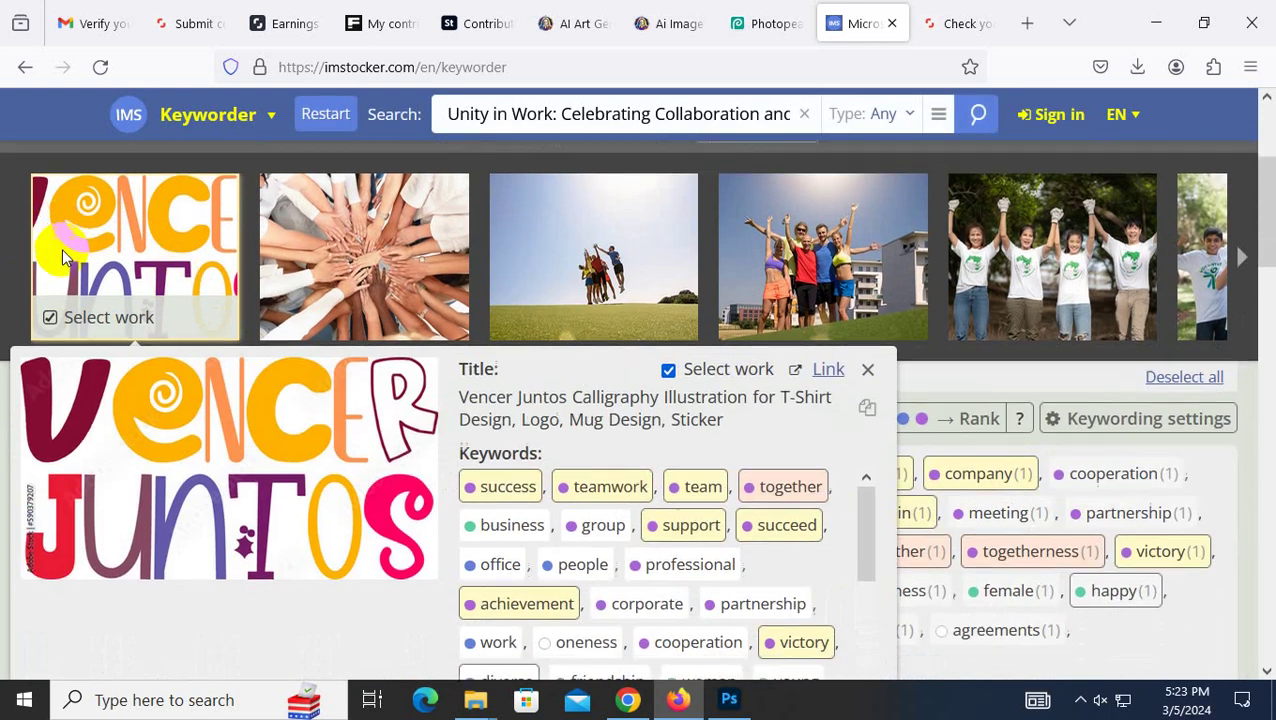
{"action": "scroll", "coordinate": [960, 480], "scroll_direction": "down", "scroll_amount": 3}
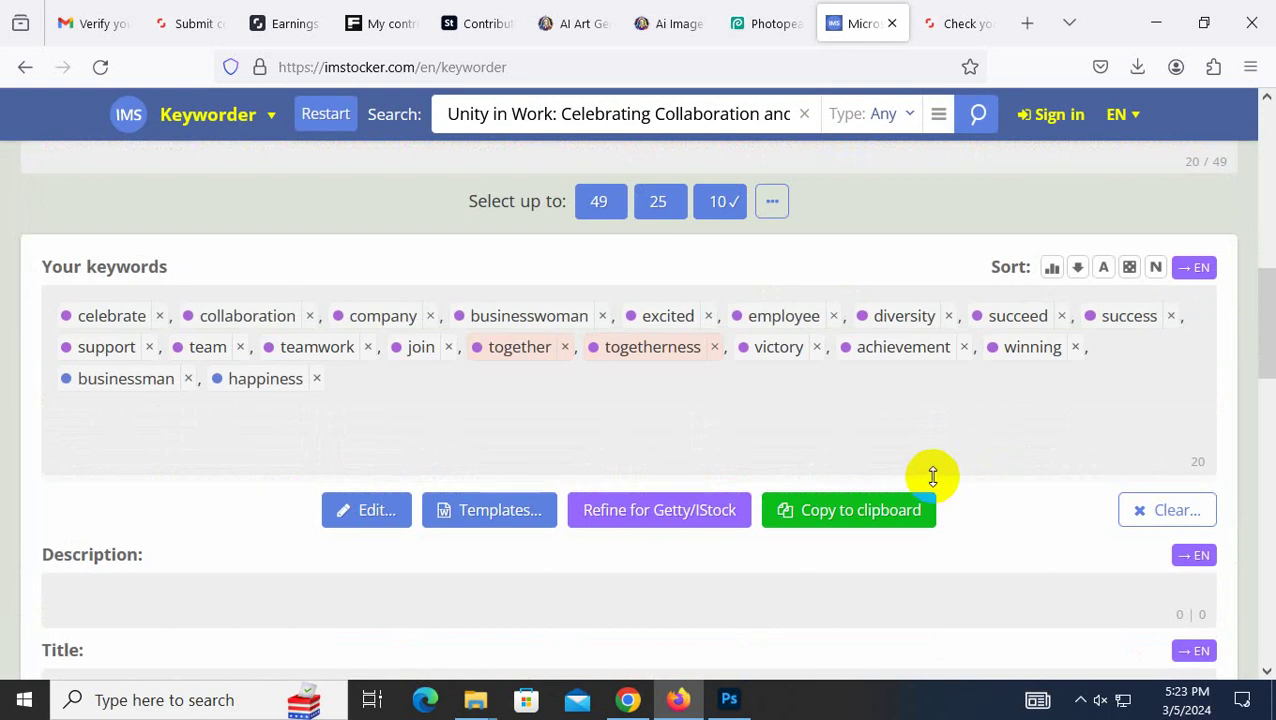
{"action": "left_click", "coordinate": [836, 516]}
Return to the Shutterstock submit page and paste the copied keywords into the T-shirt image's Keywords.
{"action": "left_click", "coordinate": [945, 30]}
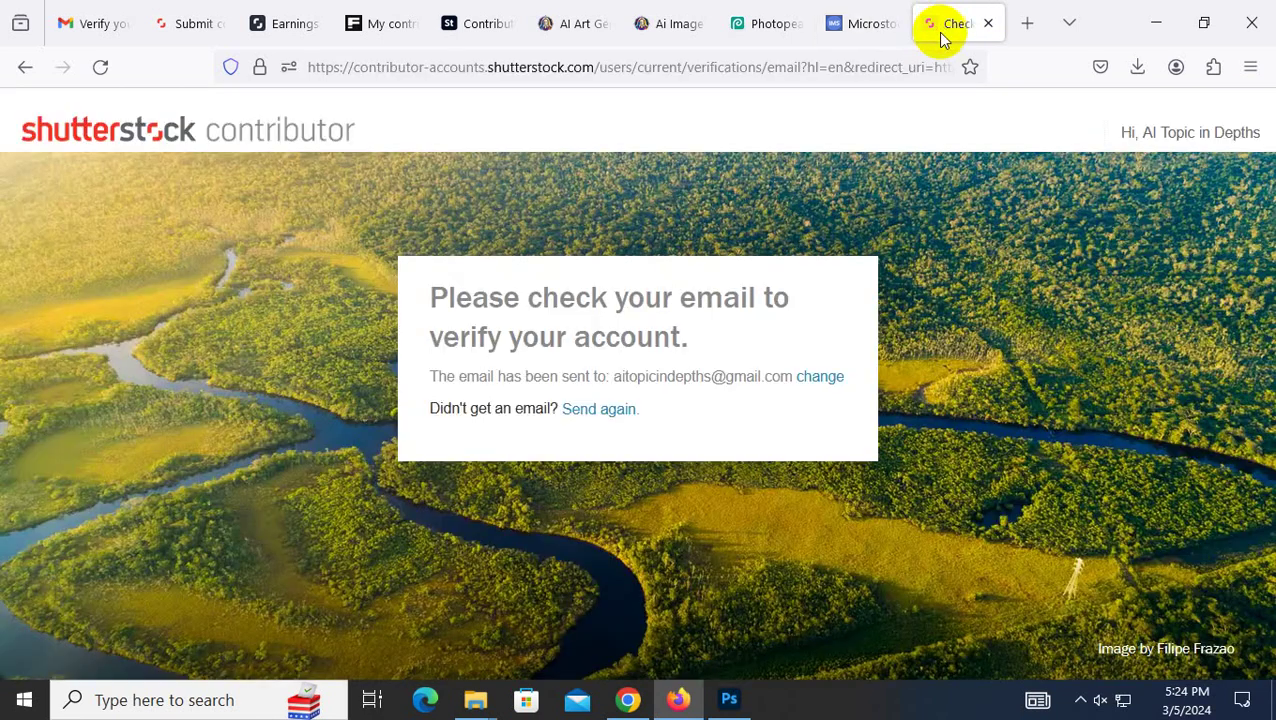
{"action": "left_click", "coordinate": [850, 23]}
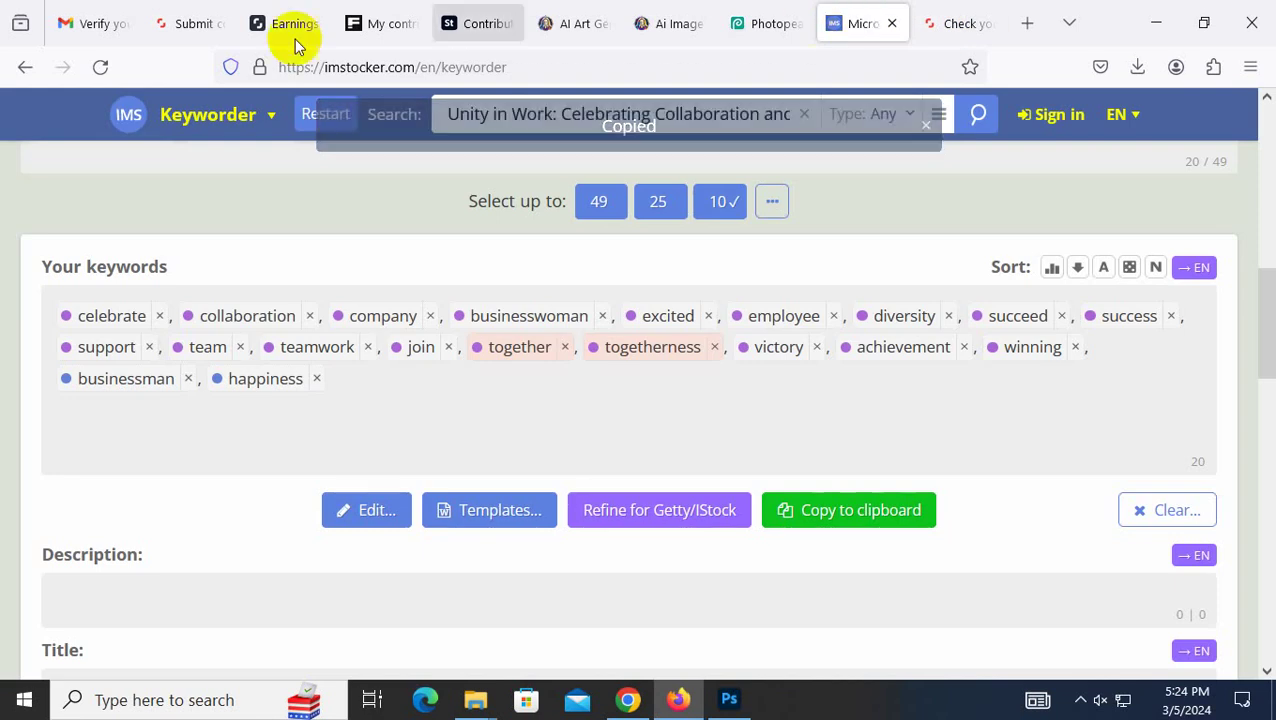
{"action": "left_click", "coordinate": [188, 25]}
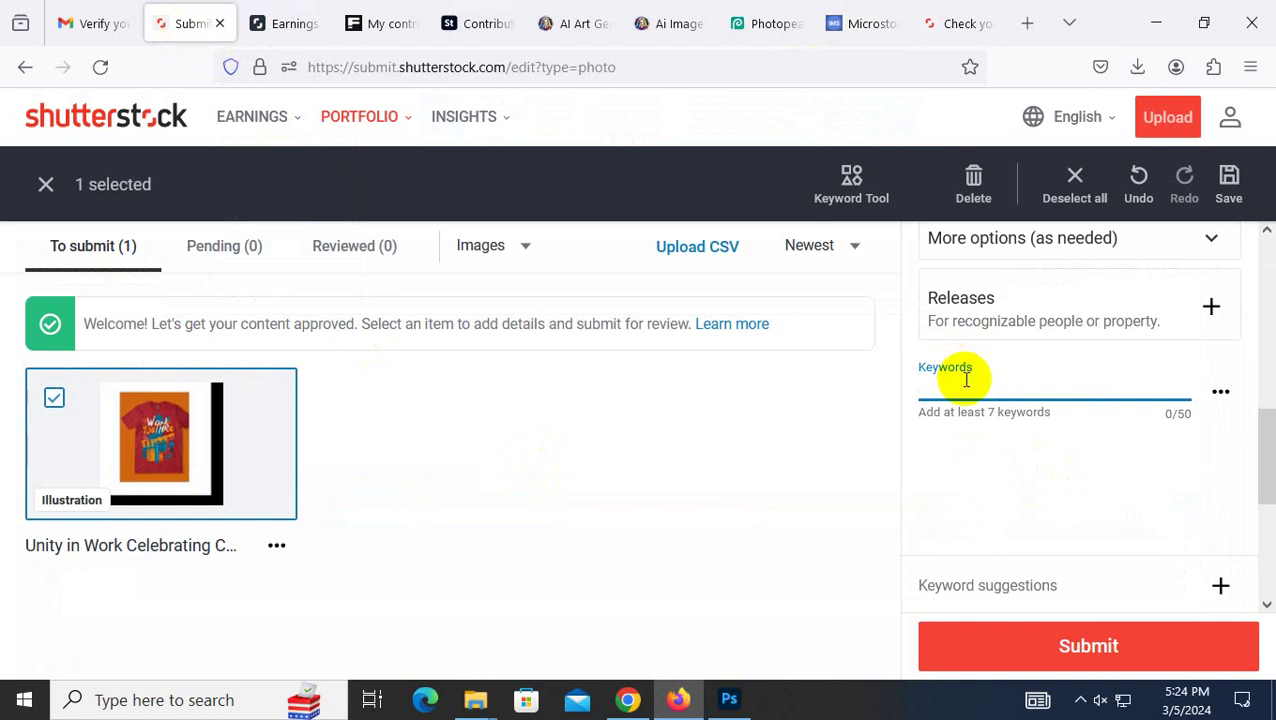
{"action": "key", "text": "ctrl+v"}
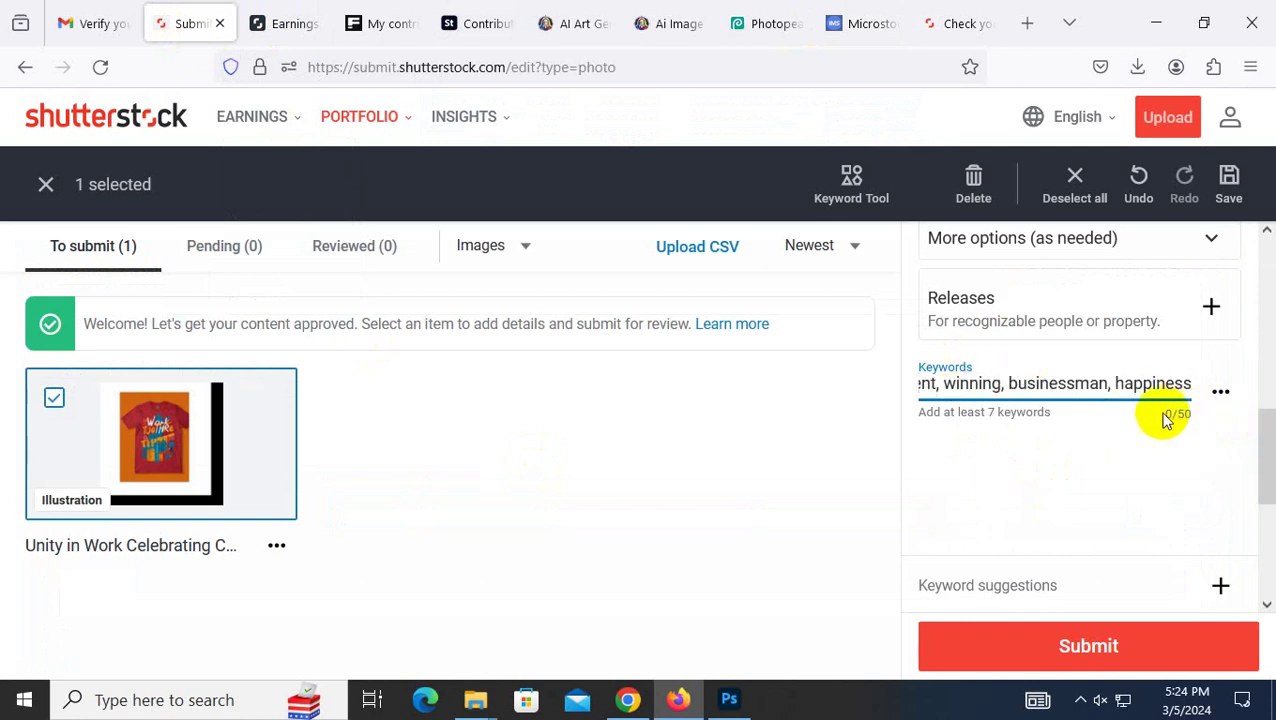
{"action": "key", "text": "Return"}
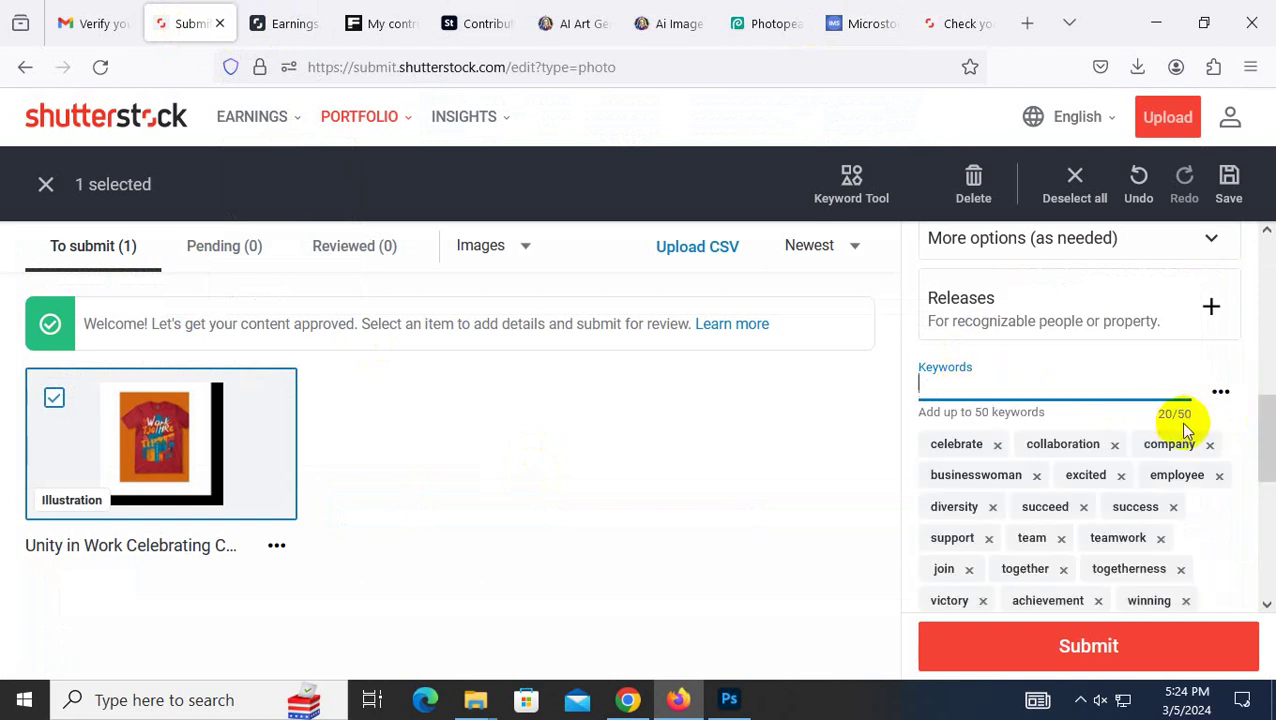
Add the suggested keywords design, fashion, graphics, illustration, lifestyle and hipster to the image.
{"action": "scroll", "coordinate": [1182, 427], "scroll_direction": "down", "scroll_amount": 4}
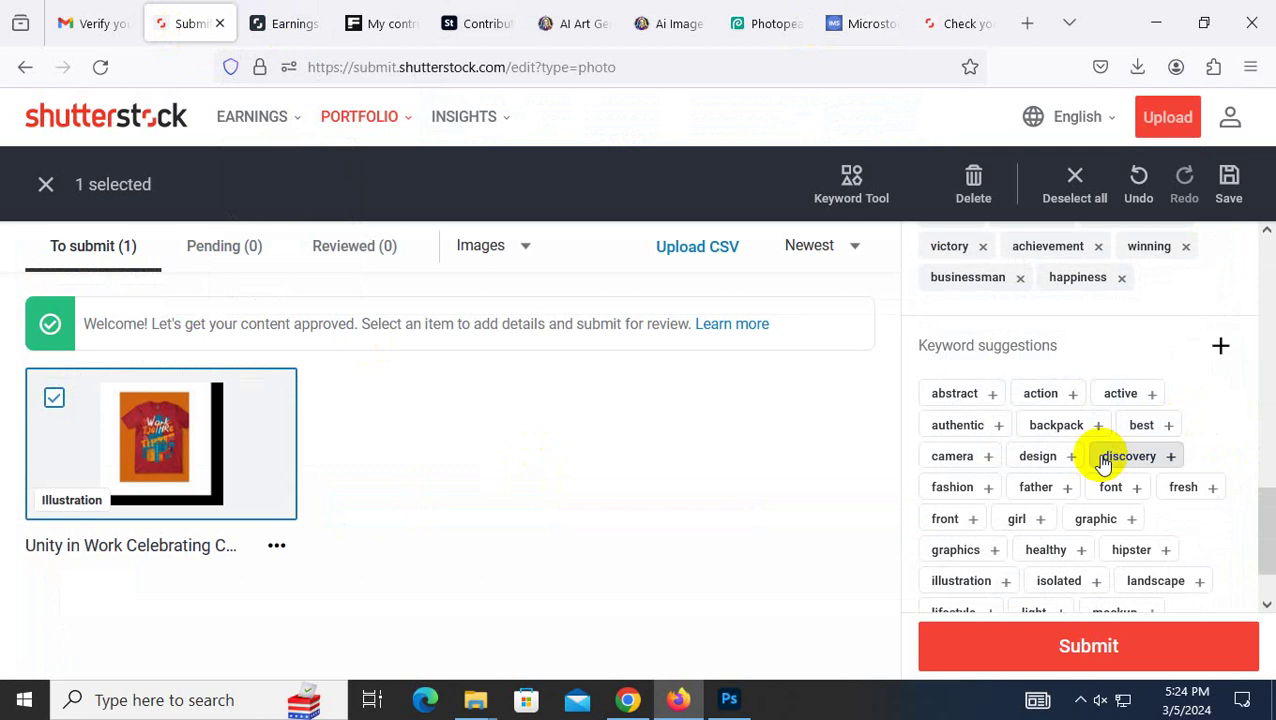
{"action": "left_click", "coordinate": [1033, 458]}
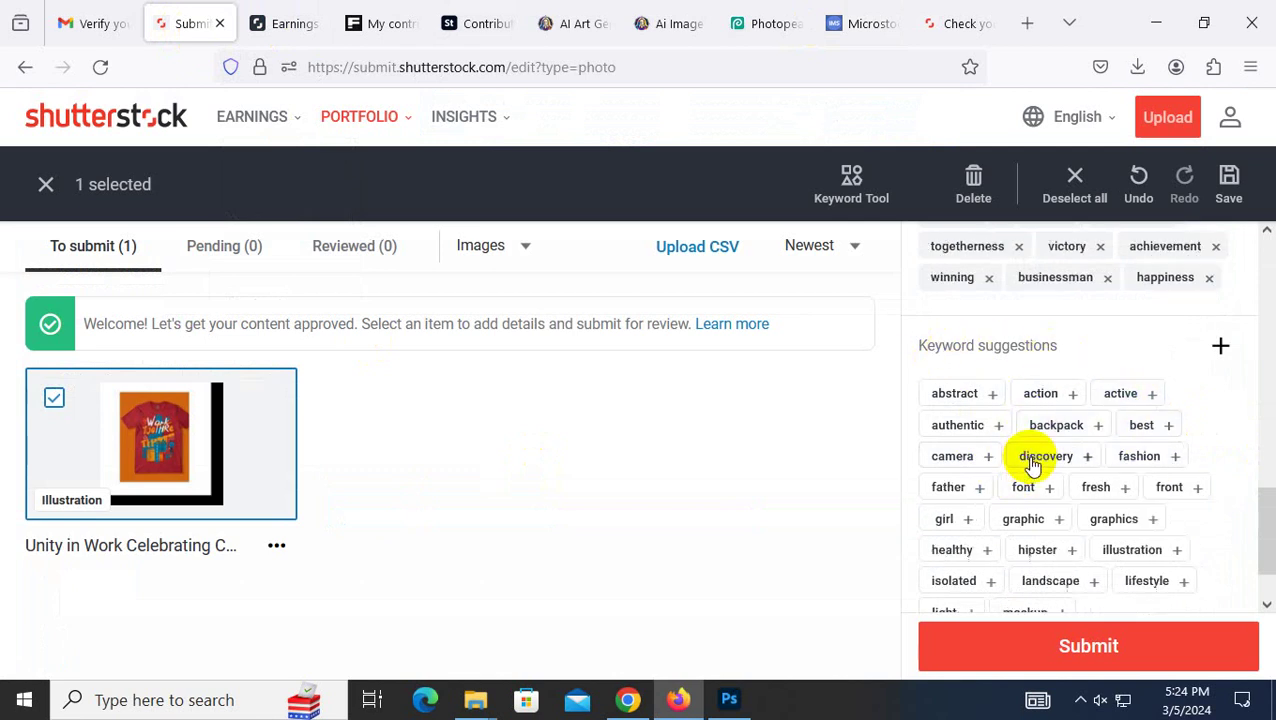
{"action": "left_click", "coordinate": [1130, 460]}
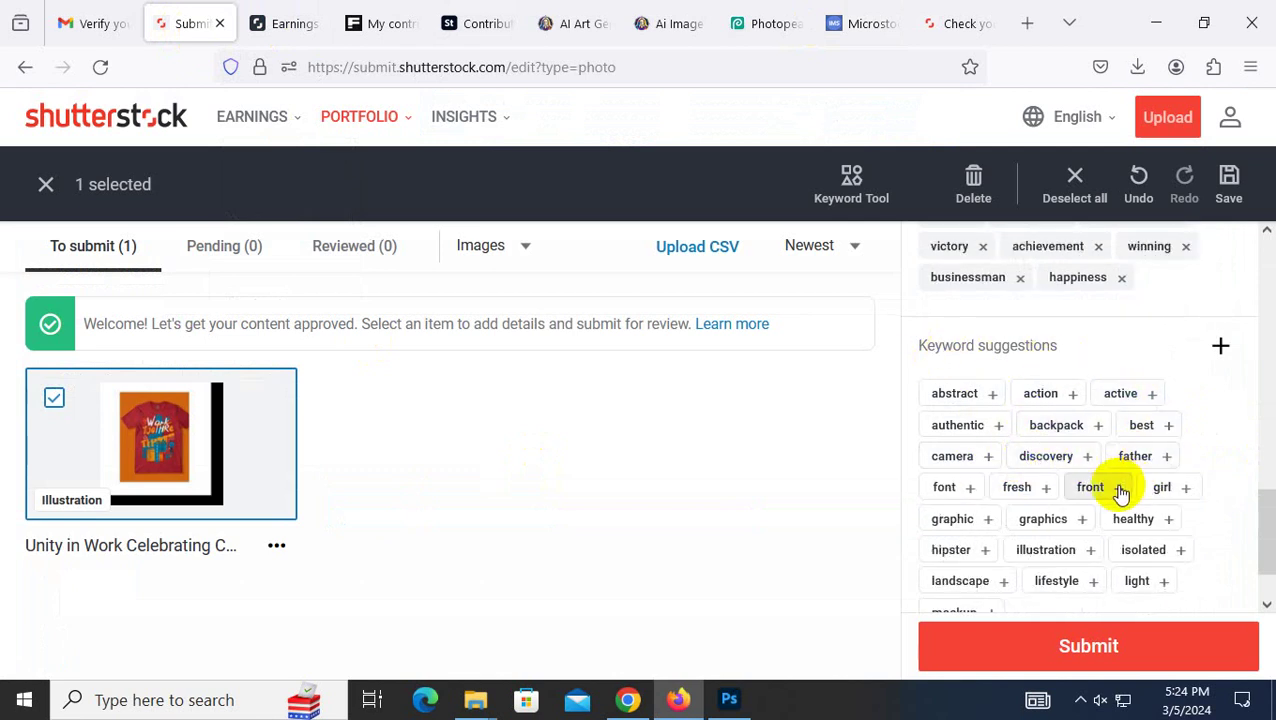
{"action": "left_click", "coordinate": [1043, 530]}
{"action": "left_click", "coordinate": [965, 551]}
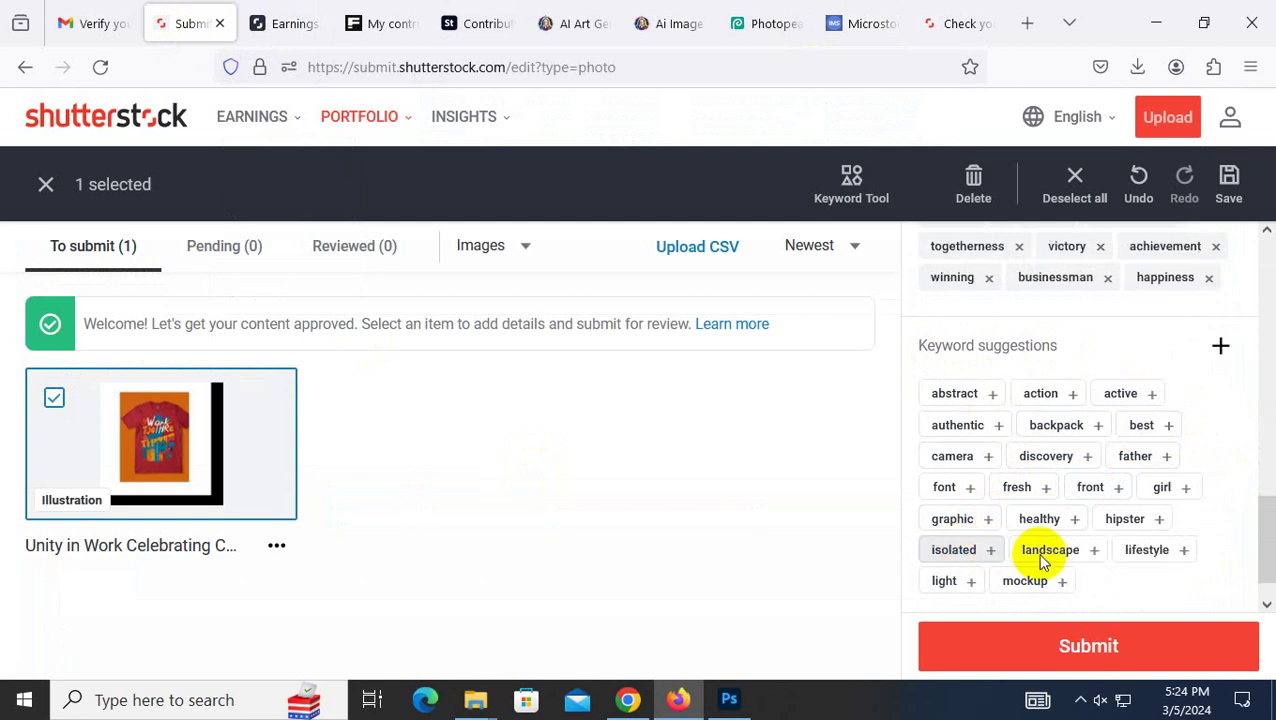
{"action": "left_click", "coordinate": [1133, 556]}
{"action": "left_click", "coordinate": [1120, 518]}
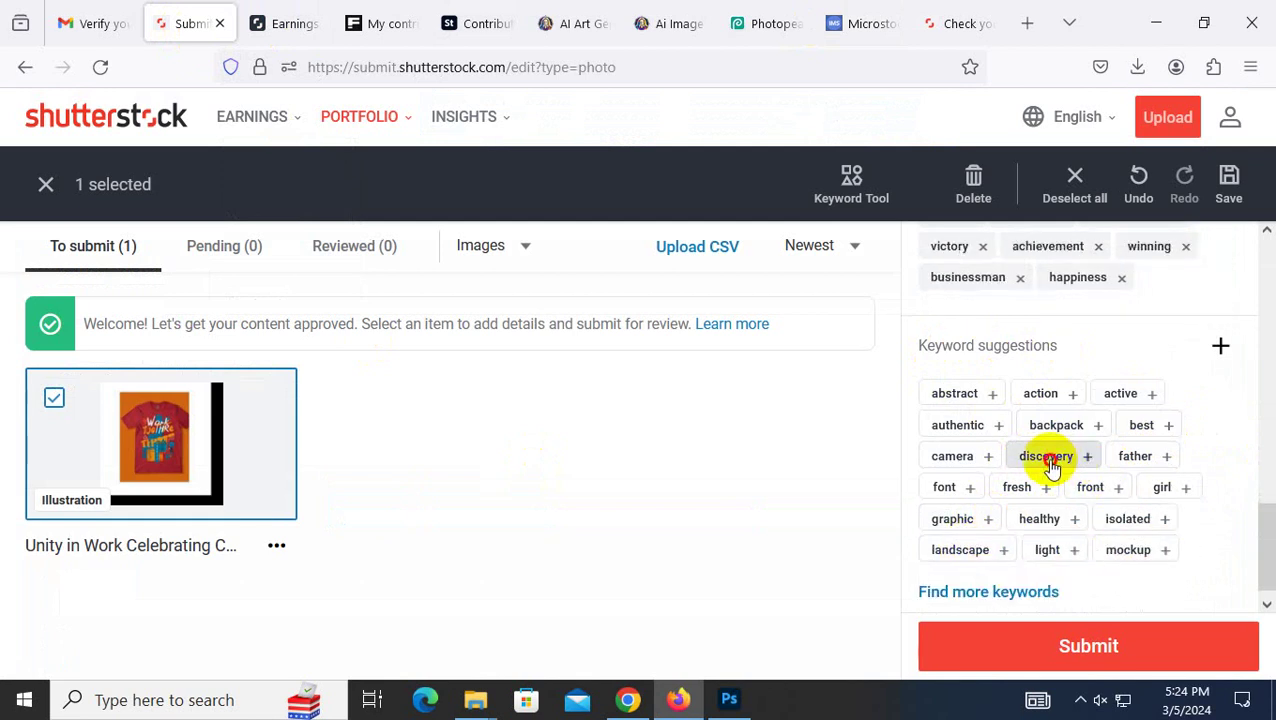
Add the suggested keywords discovery, backpack, action, authentic, girl, camera and fresh to the image.
{"action": "left_click", "coordinate": [1047, 457]}
{"action": "left_click", "coordinate": [1050, 425]}
{"action": "left_click", "coordinate": [1041, 394]}
{"action": "left_click", "coordinate": [1125, 408]}
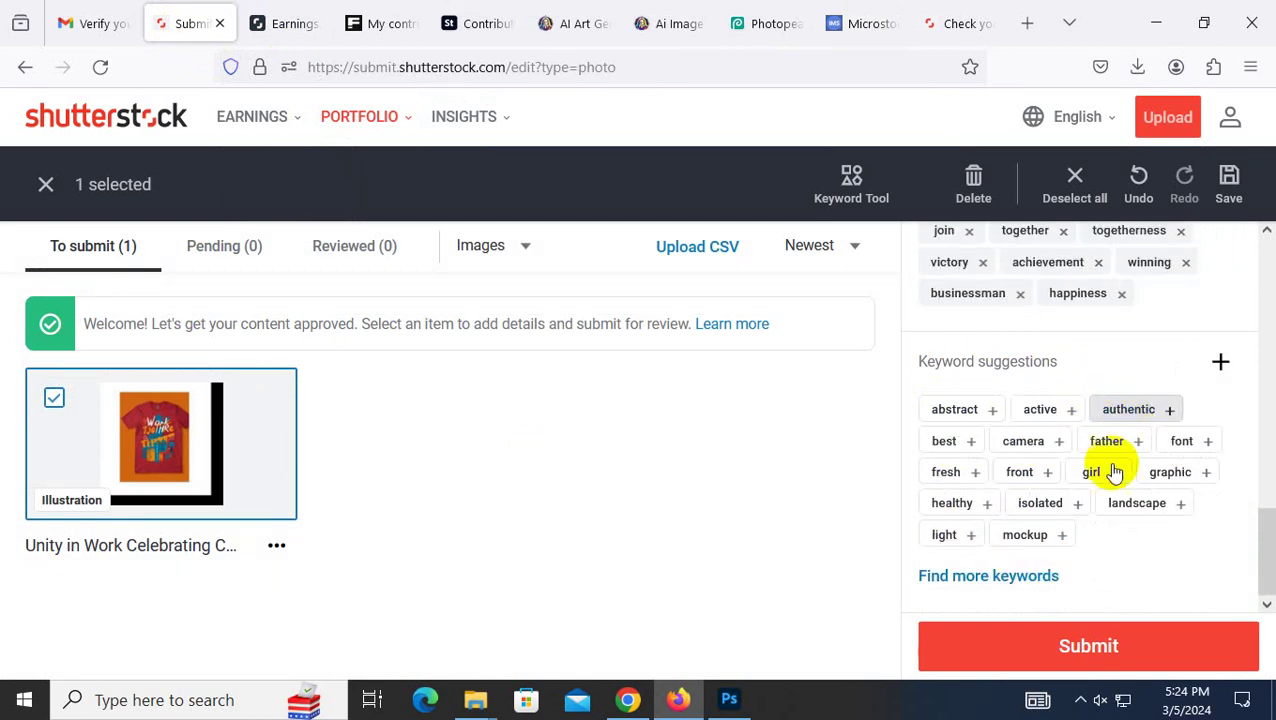
{"action": "left_click", "coordinate": [1017, 473]}
{"action": "left_click", "coordinate": [948, 443]}
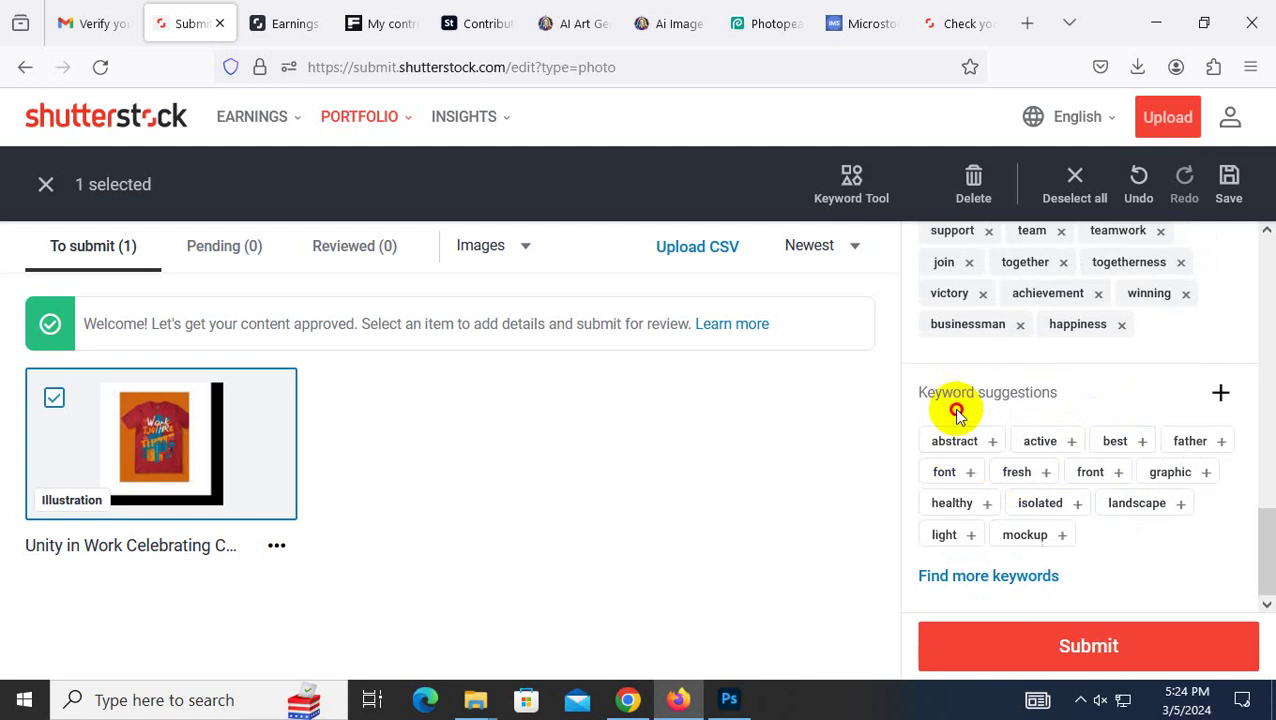
{"action": "left_click", "coordinate": [1017, 474]}
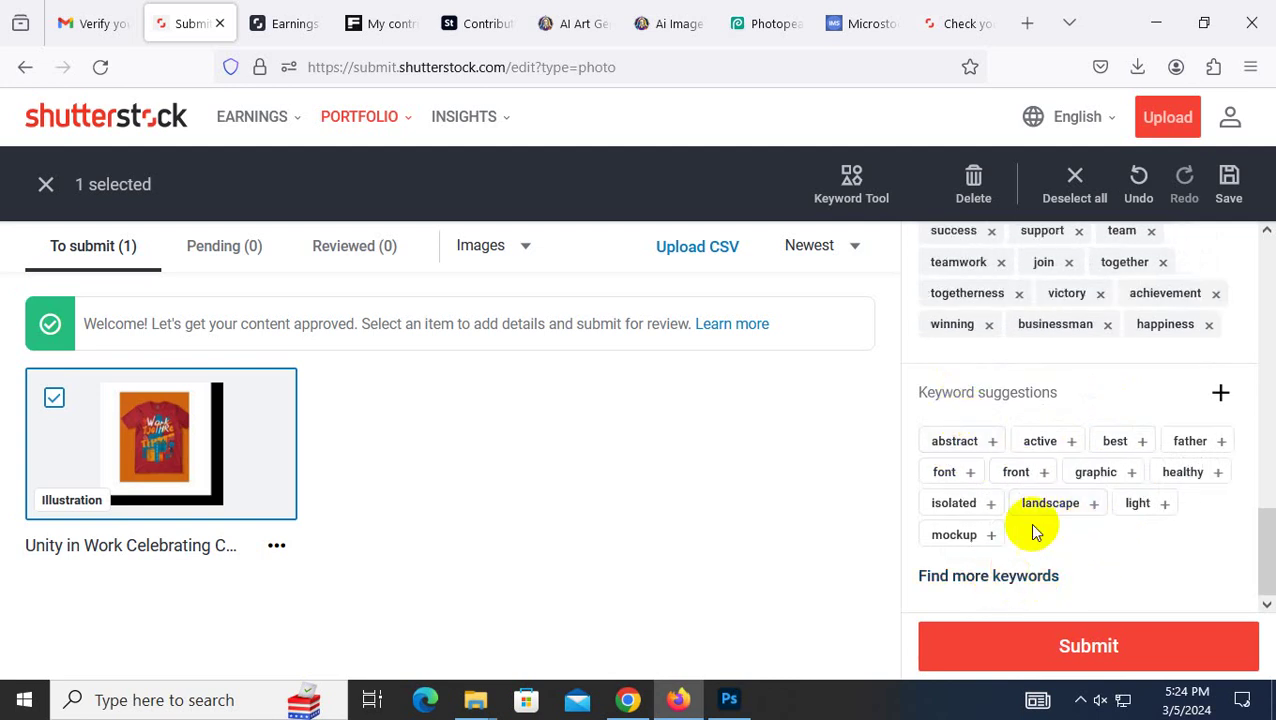
Review the keyword lists, look at the Keyword tool for finding more keywords, and close it.
{"action": "scroll", "coordinate": [1068, 424], "scroll_direction": "up", "scroll_amount": 3}
{"action": "scroll", "coordinate": [1044, 548], "scroll_direction": "down", "scroll_amount": 3}
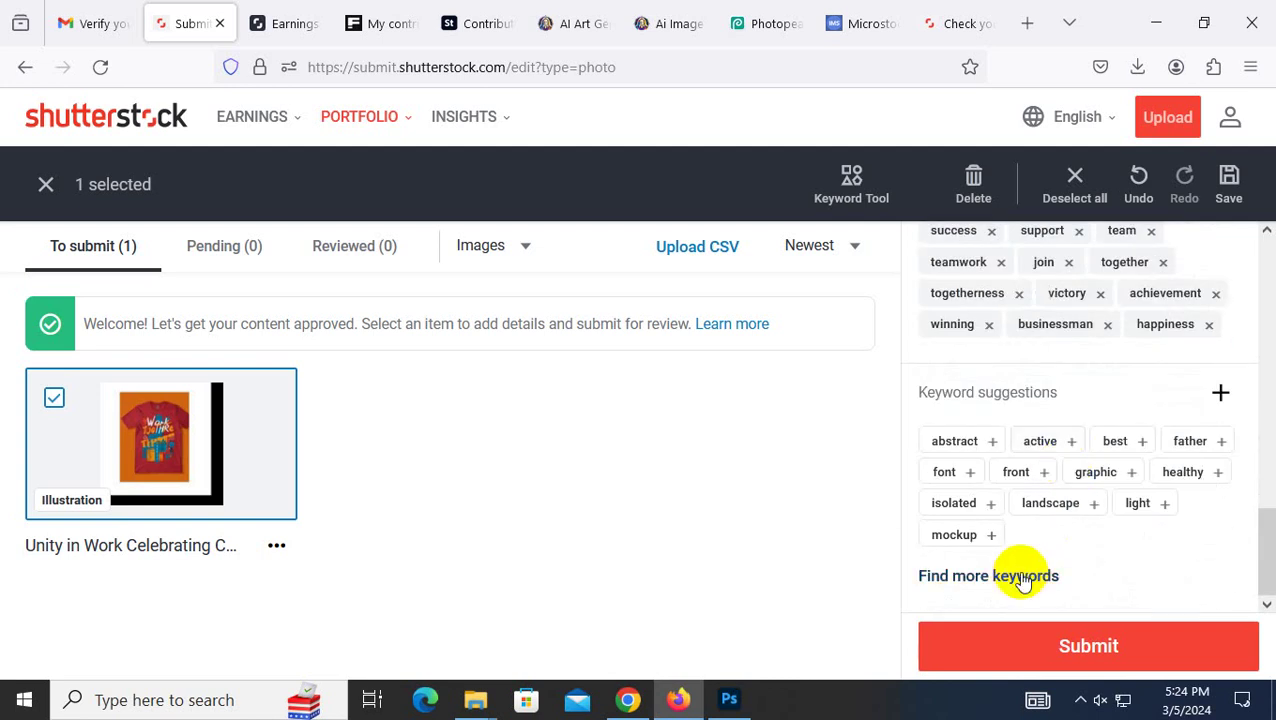
{"action": "left_click", "coordinate": [1022, 578]}
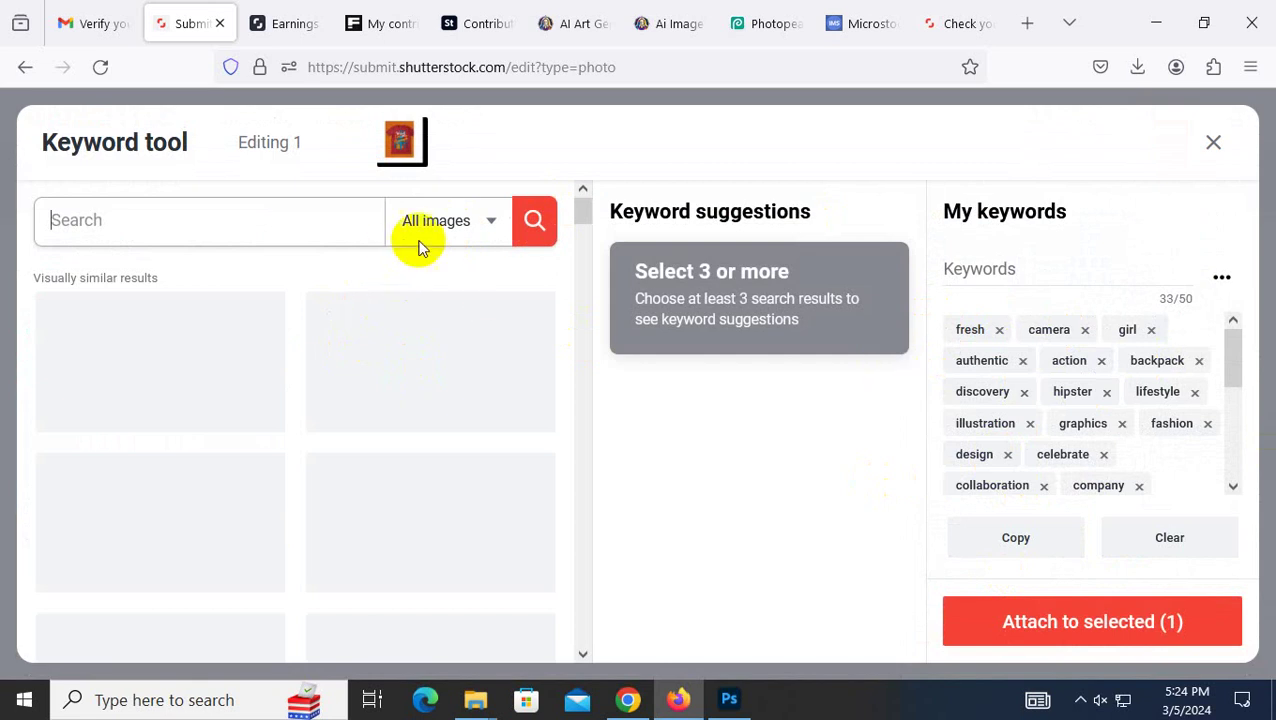
{"action": "left_click", "coordinate": [1212, 145]}
{"action": "scroll", "coordinate": [1022, 385], "scroll_direction": "up", "scroll_amount": 5}
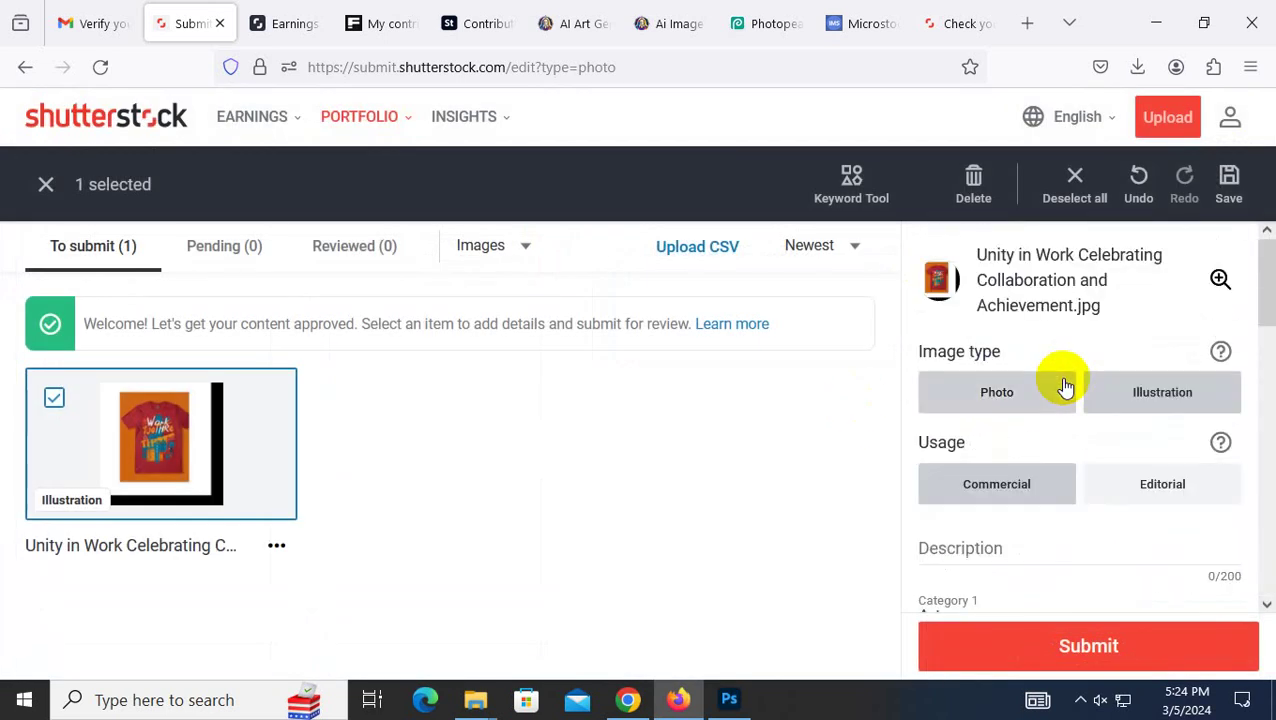
Reopen the Keyword tool and try the Photos, Vectors and Illustrations search filters before restoring All images.
{"action": "left_click", "coordinate": [848, 203]}
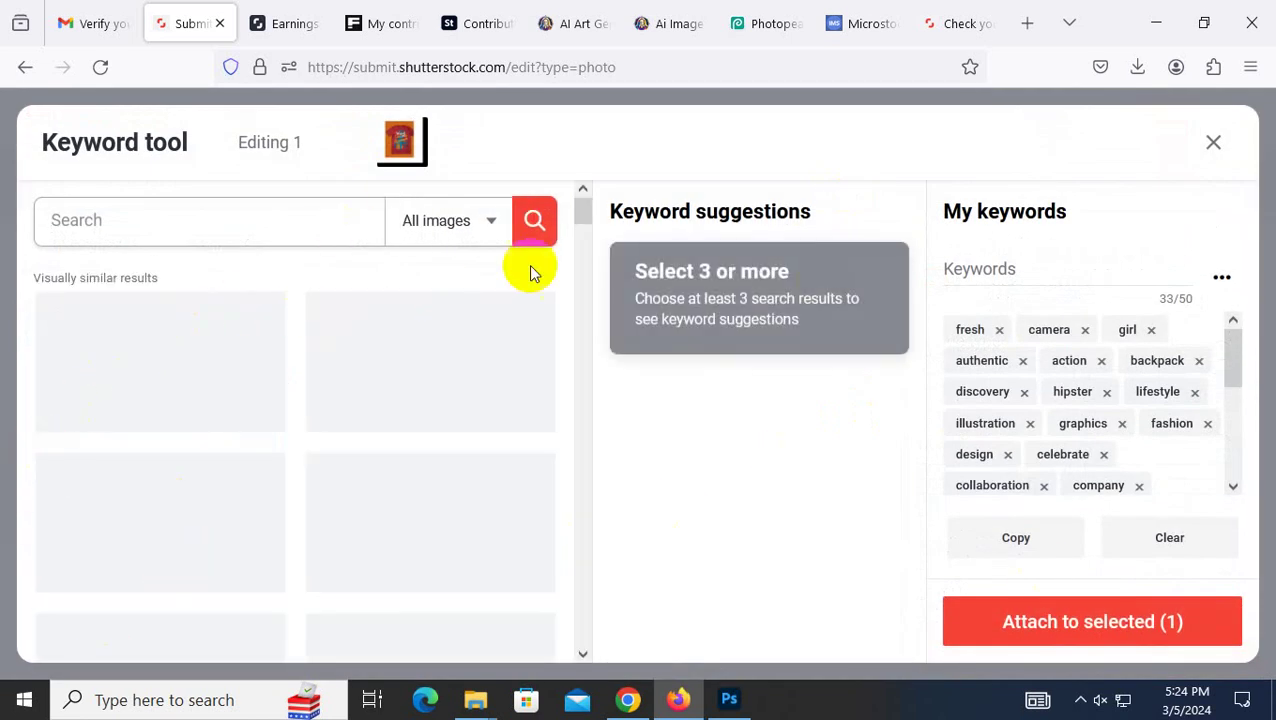
{"action": "left_click", "coordinate": [447, 222]}
{"action": "left_click", "coordinate": [440, 274]}
{"action": "left_click", "coordinate": [456, 240]}
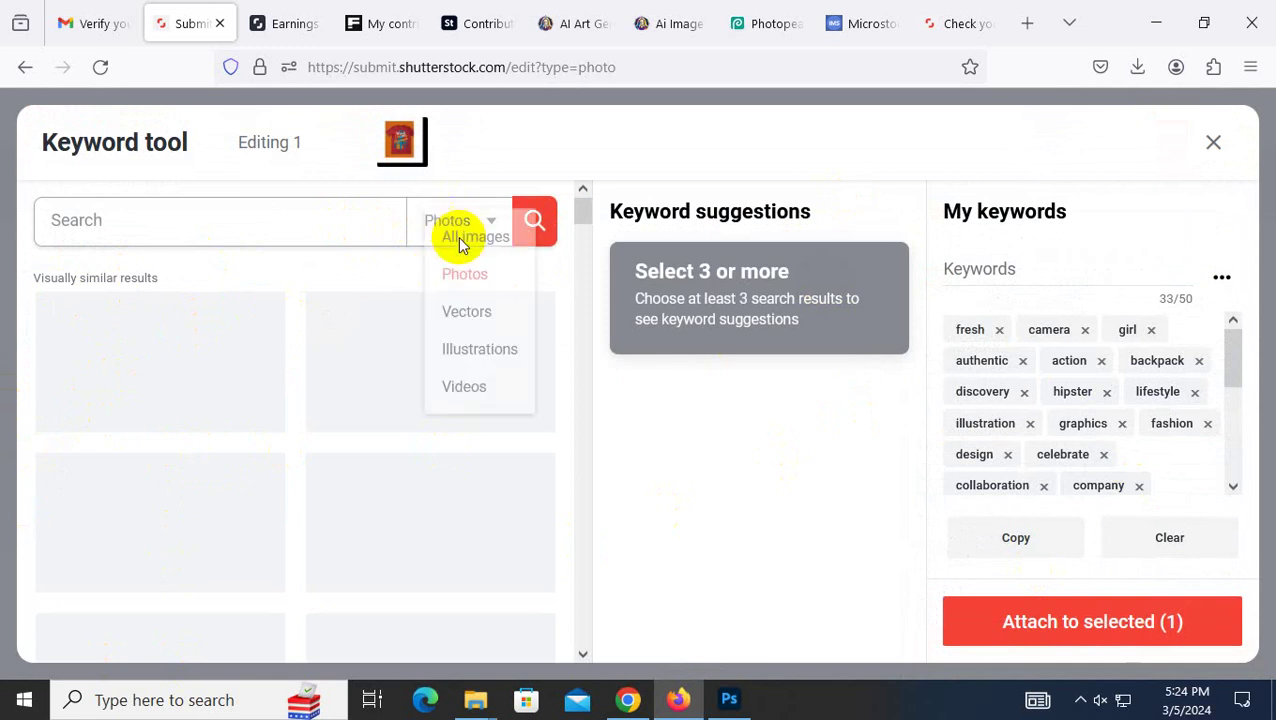
{"action": "left_click", "coordinate": [465, 312]}
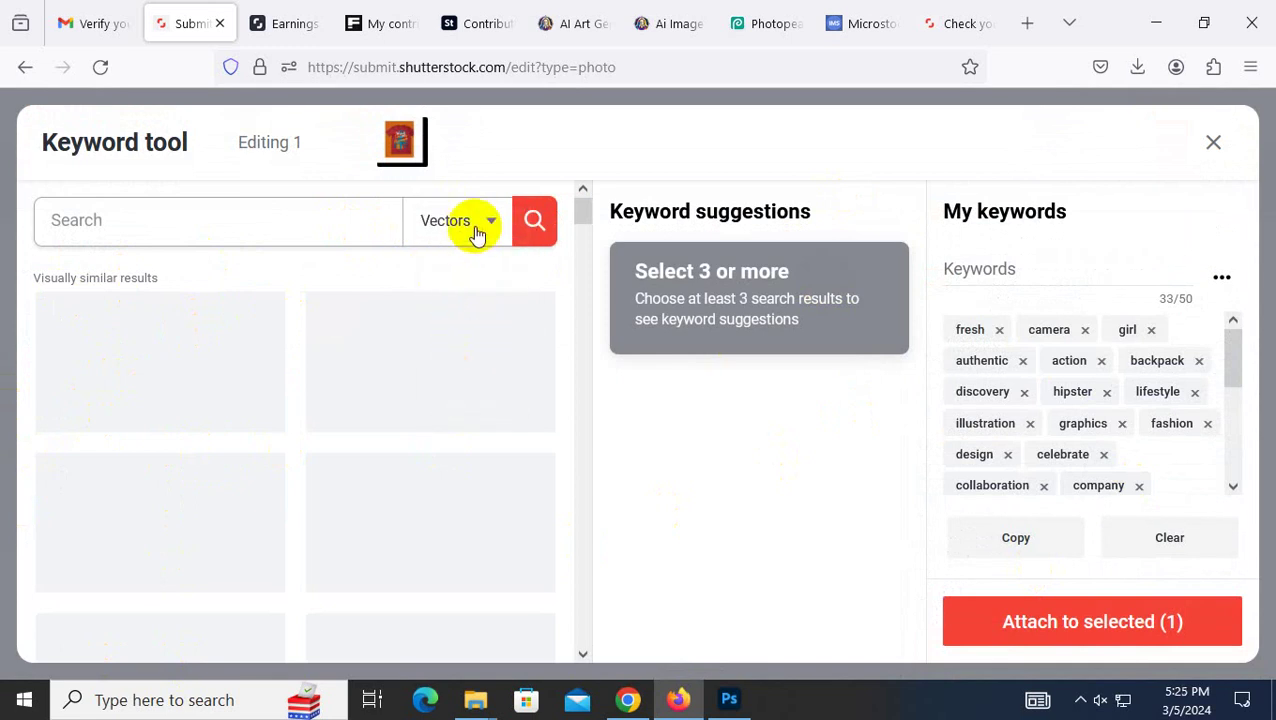
{"action": "left_click", "coordinate": [476, 234]}
{"action": "left_click", "coordinate": [476, 346]}
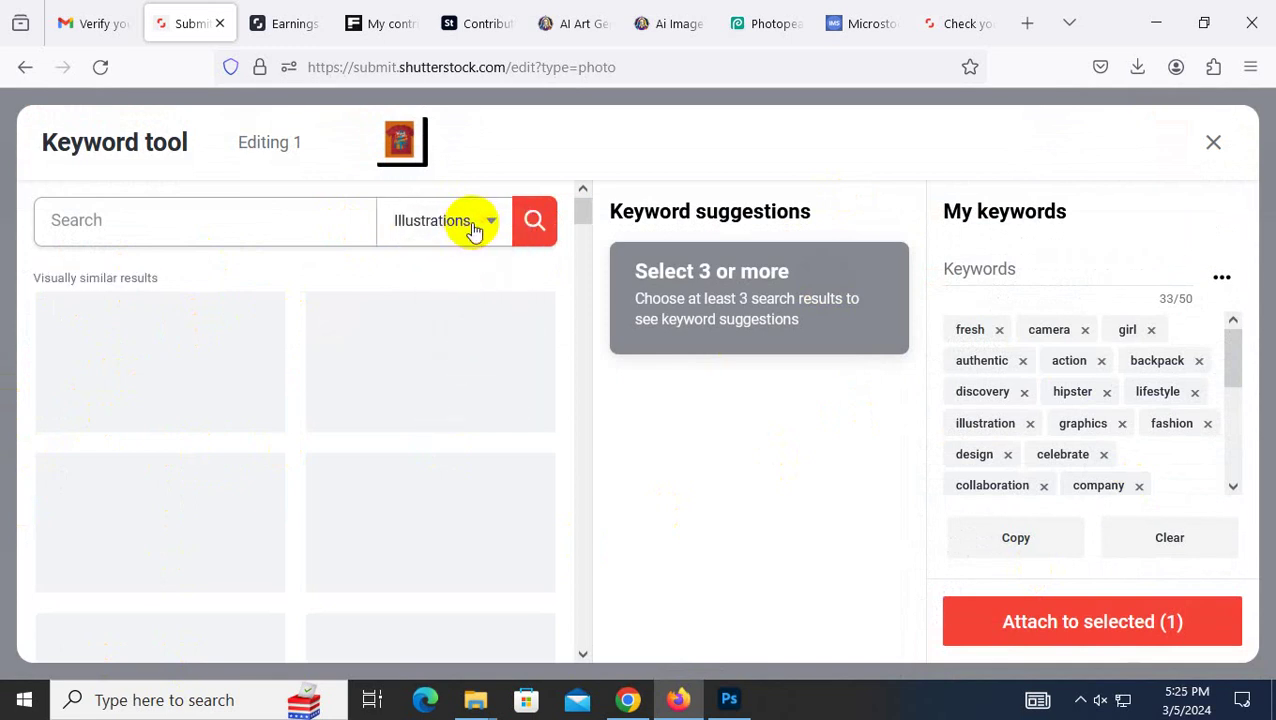
{"action": "left_click", "coordinate": [477, 229]}
{"action": "left_click", "coordinate": [445, 236]}
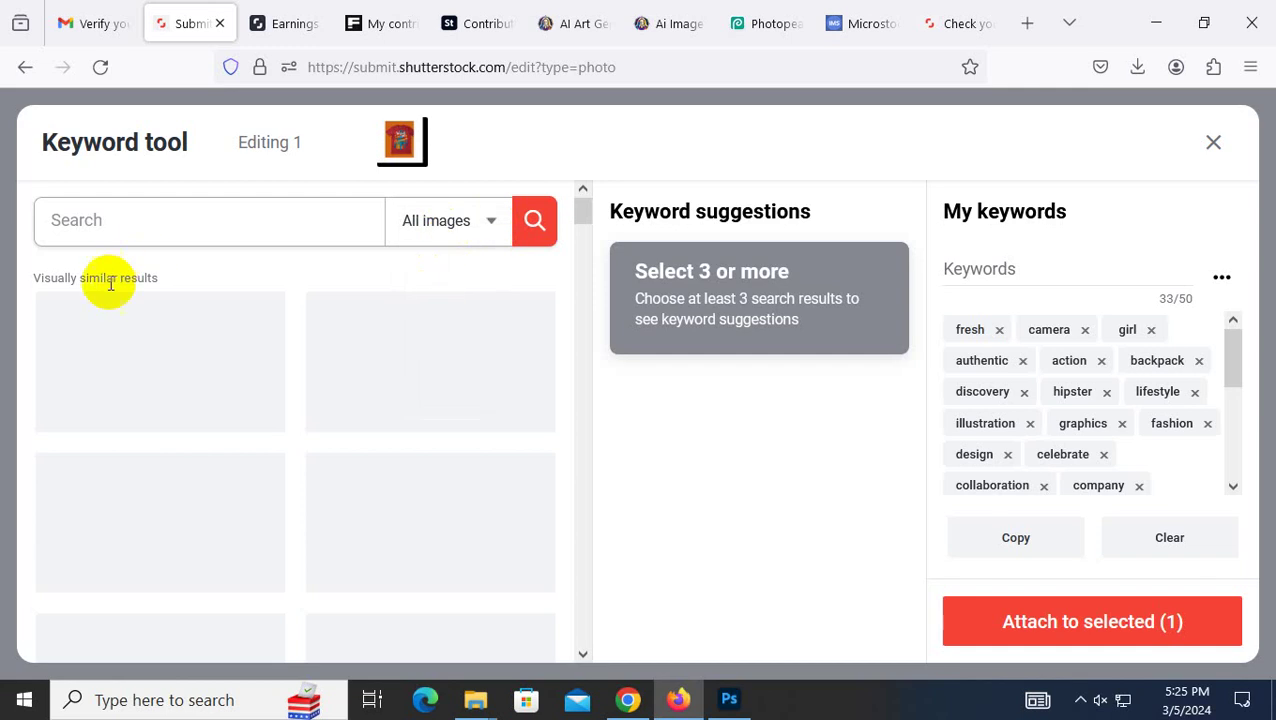
Select the first visually similar result and attach the keywords to the selected T-shirt image.
{"action": "left_click", "coordinate": [78, 324]}
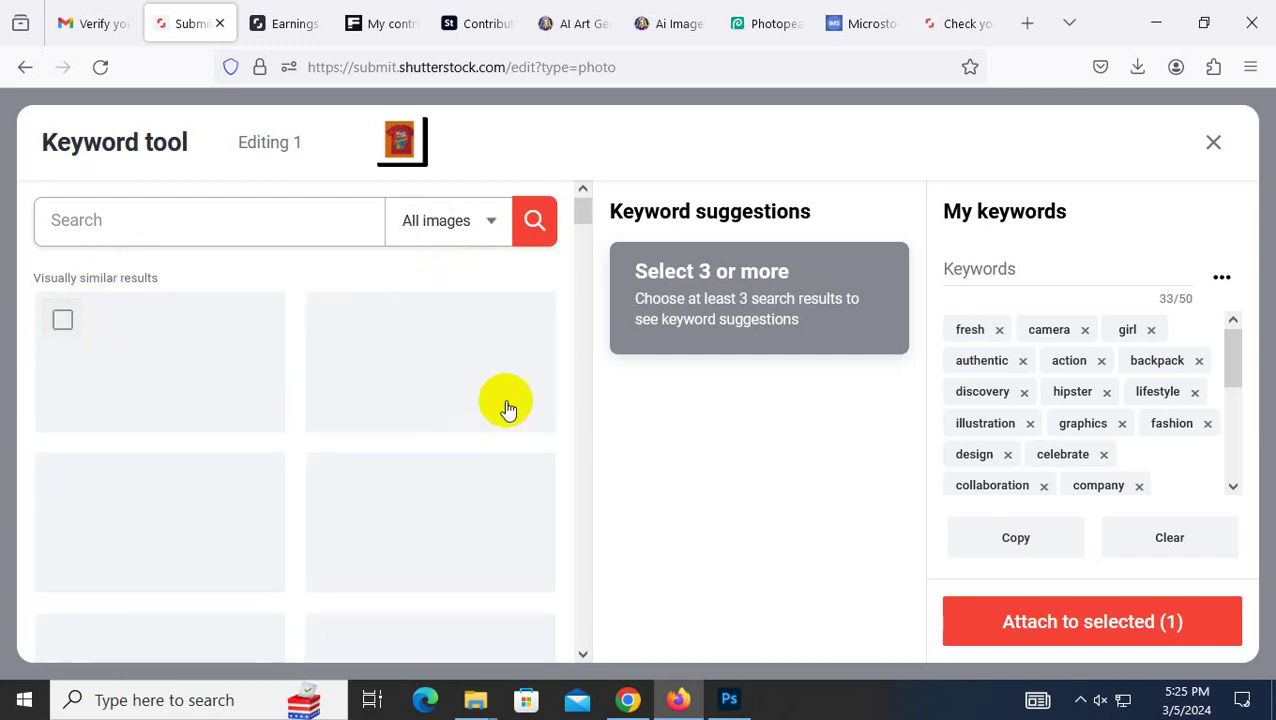
{"action": "scroll", "coordinate": [209, 423], "scroll_direction": "down", "scroll_amount": 2}
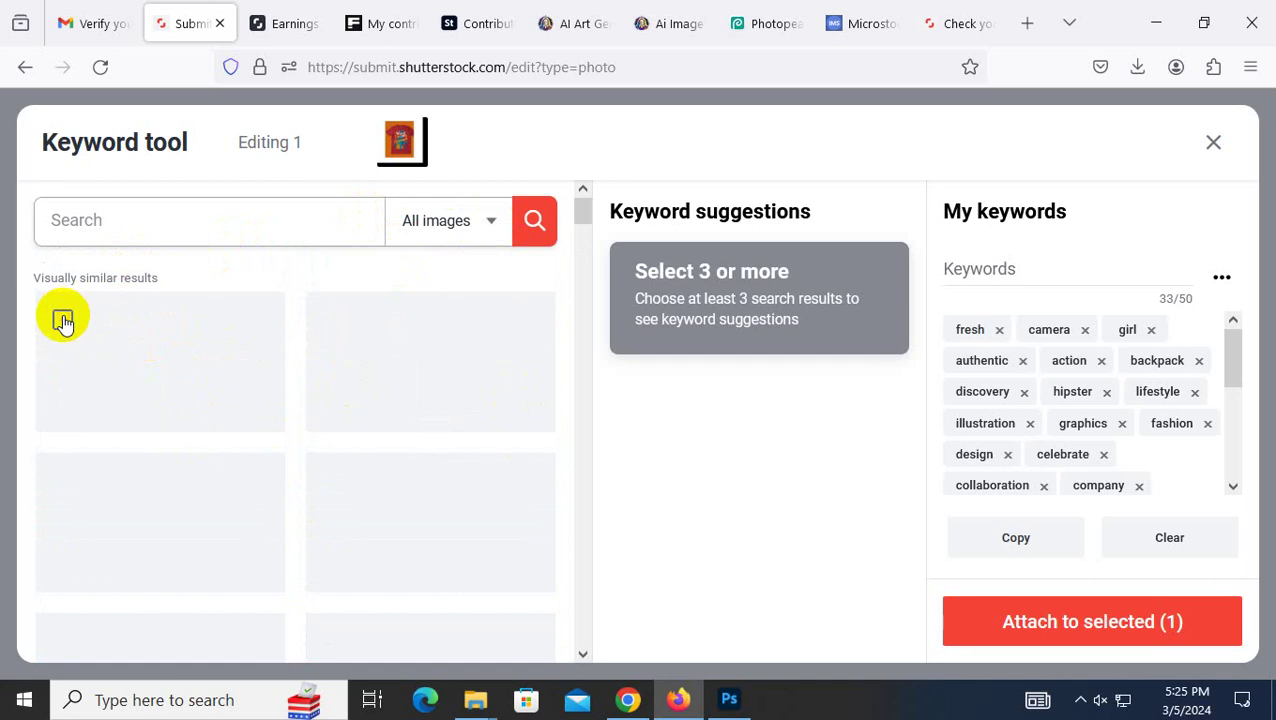
{"action": "left_click", "coordinate": [62, 318]}
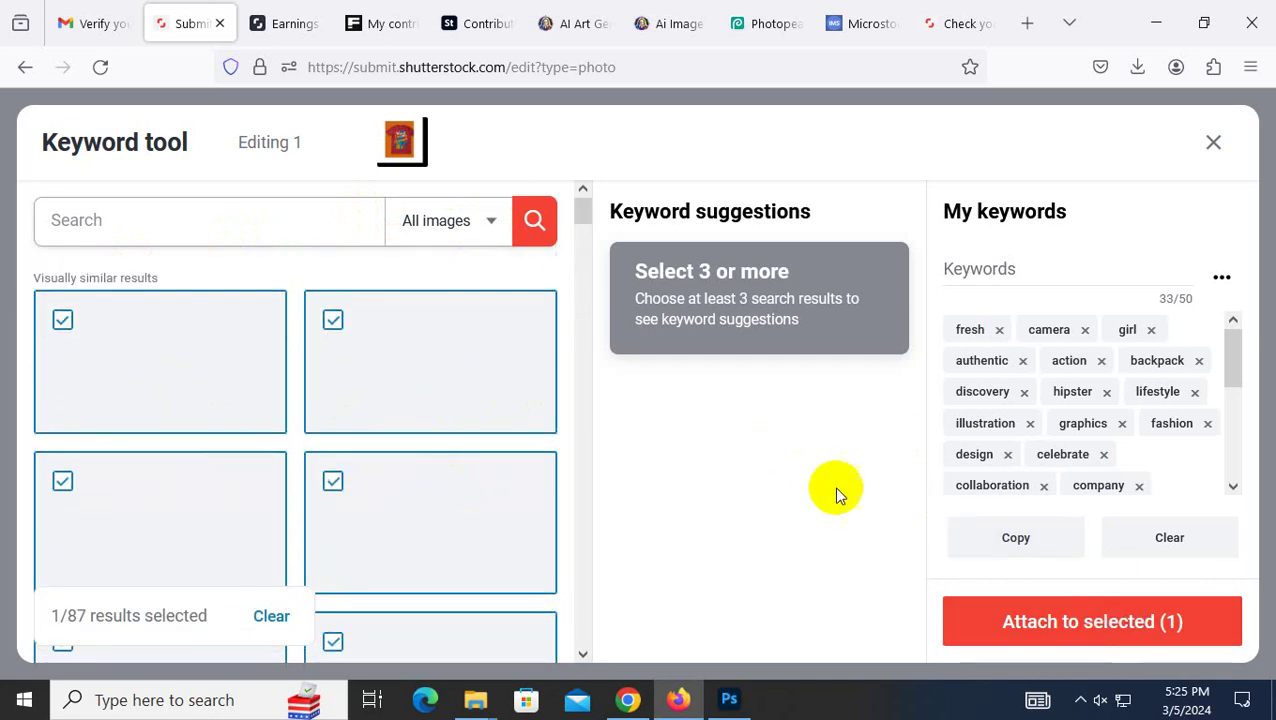
{"action": "left_click", "coordinate": [1072, 611]}
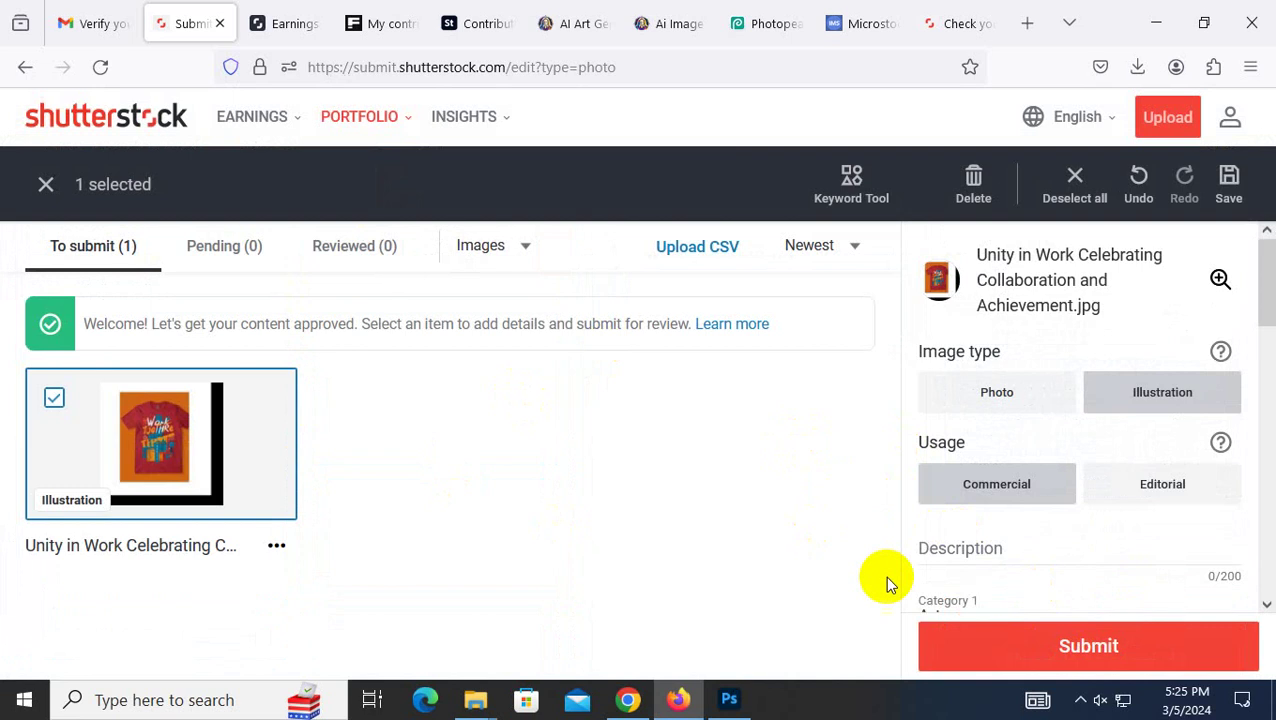
{"action": "scroll", "coordinate": [1153, 461], "scroll_direction": "down", "scroll_amount": 8}
{"action": "scroll", "coordinate": [1119, 547], "scroll_direction": "up", "scroll_amount": 8}
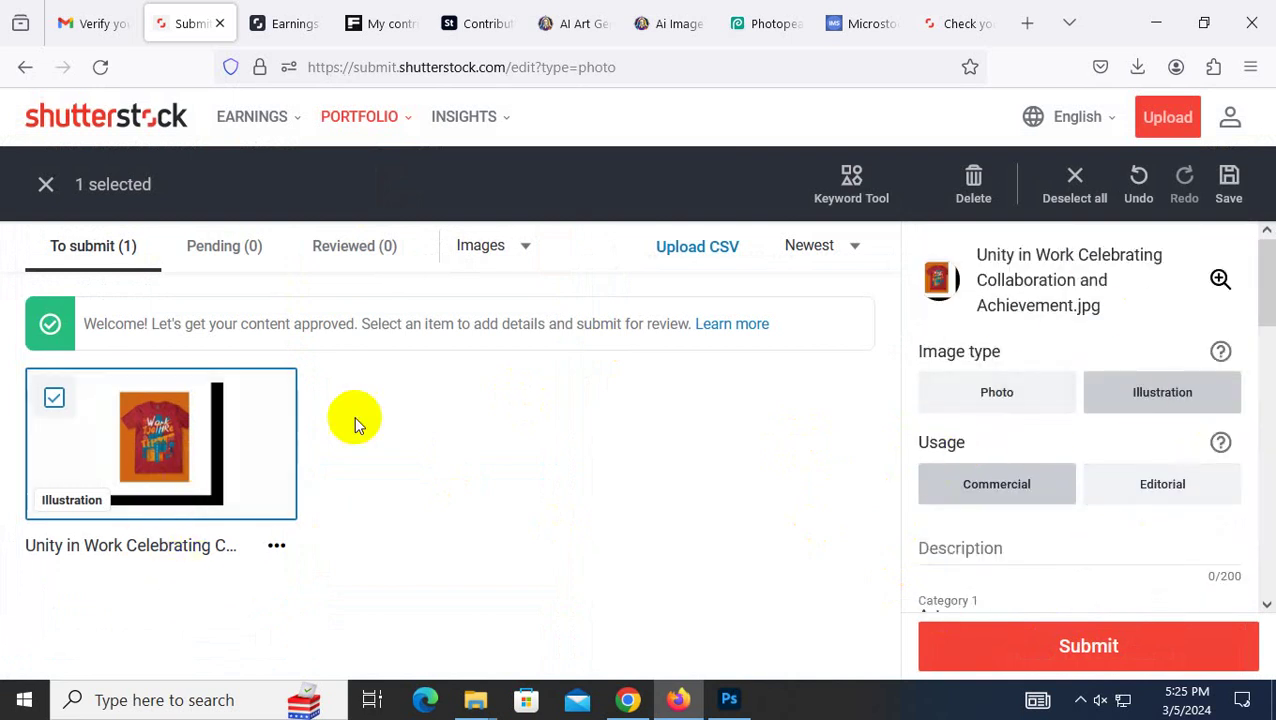
Try to submit the selected T-shirt image for review and return to its empty Description field.
{"action": "left_click", "coordinate": [1240, 648]}
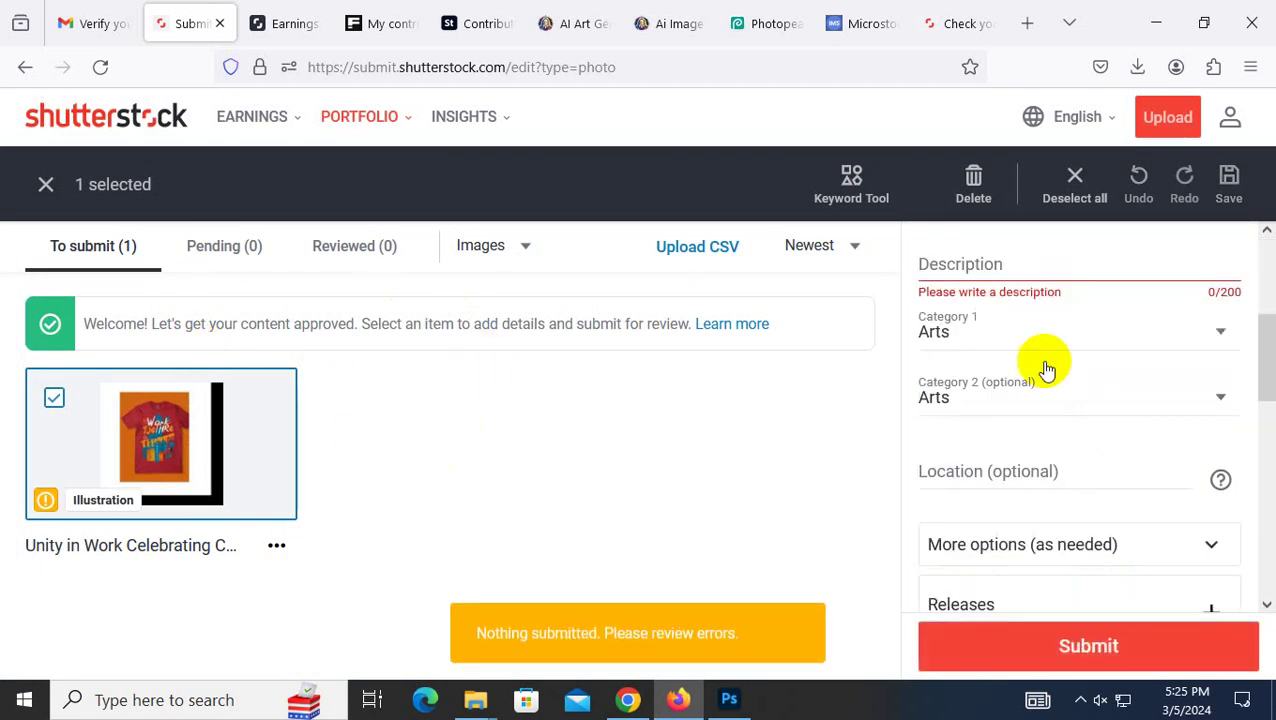
{"action": "scroll", "coordinate": [1055, 300], "scroll_direction": "up", "scroll_amount": 3}
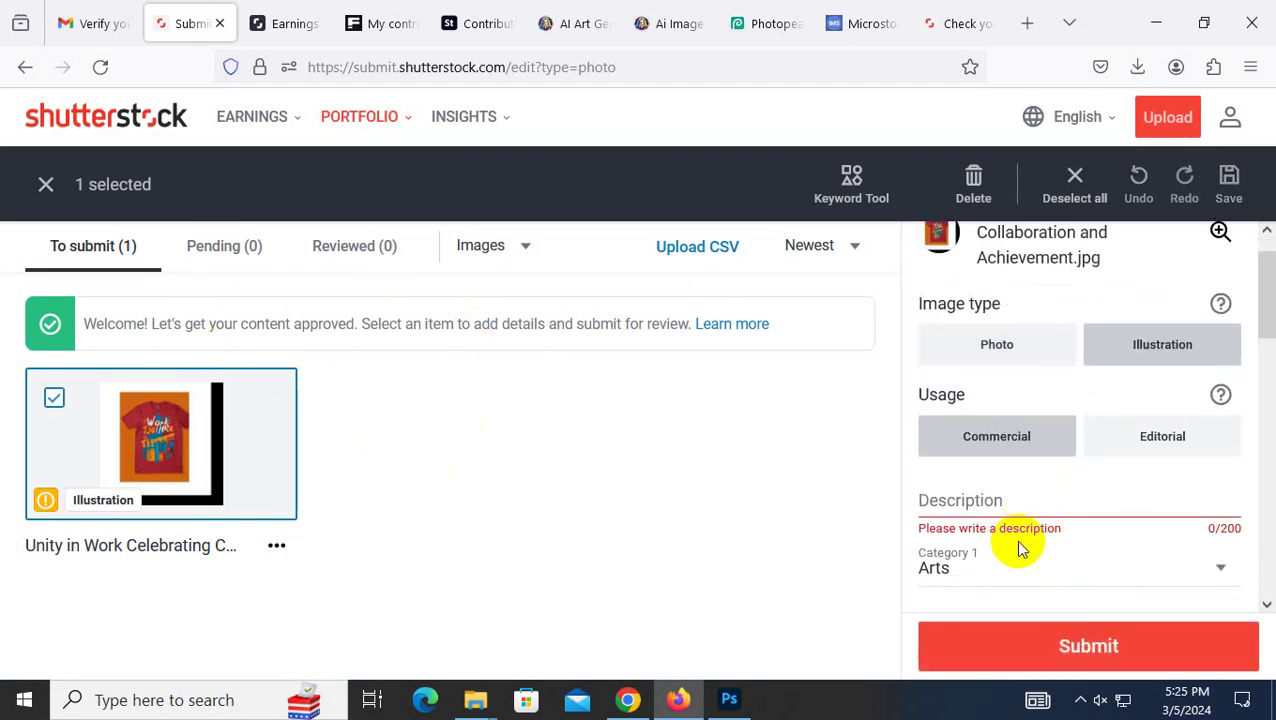
{"action": "left_click", "coordinate": [1008, 507]}
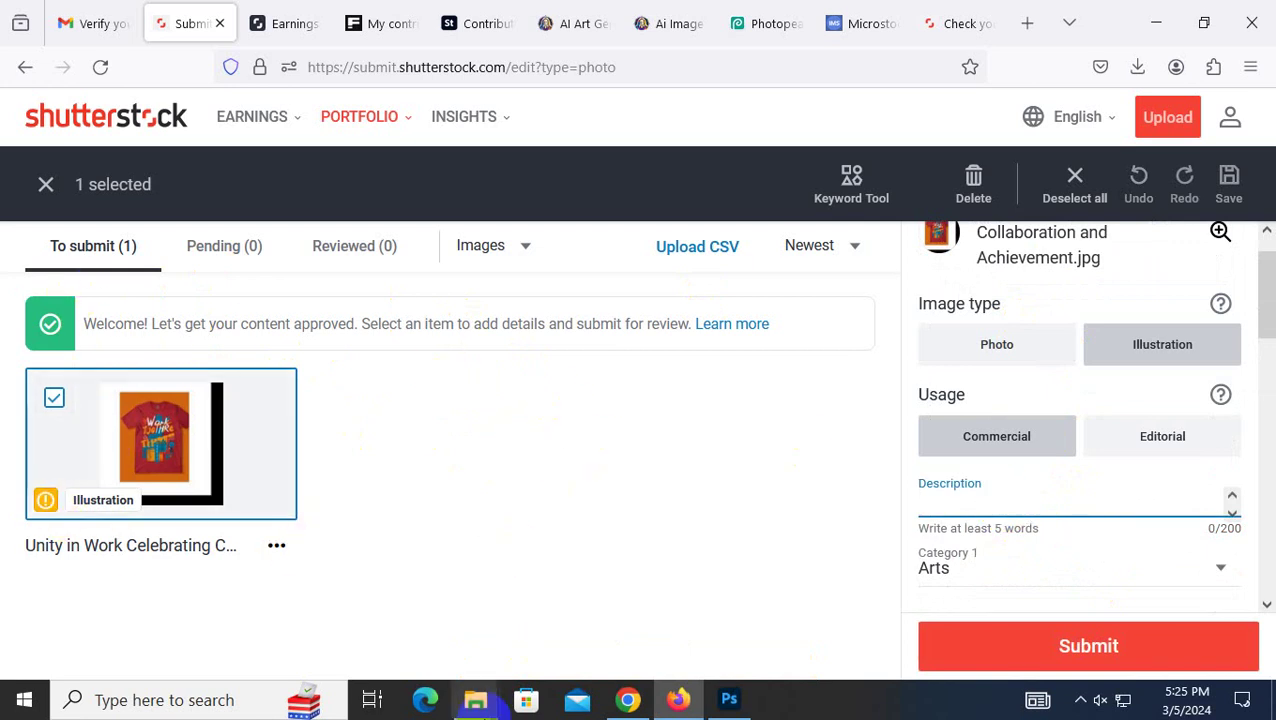
Switch to File Explorer and copy the name of the "Unity in Work Celebrating Collaboration and Achievement" file in Downloads.
{"action": "mouse_move", "coordinate": [475, 698]}
{"action": "left_click", "coordinate": [560, 630]}
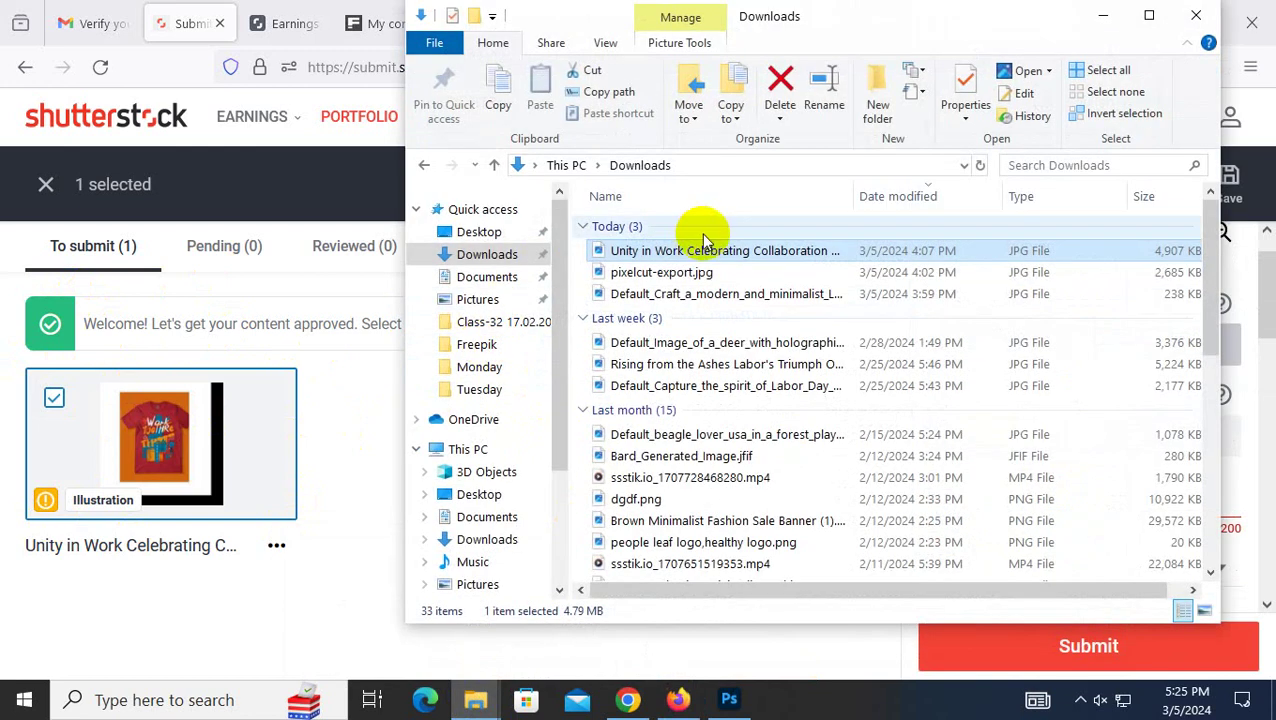
{"action": "left_click", "coordinate": [703, 241]}
{"action": "key", "text": "ctrl+c"}
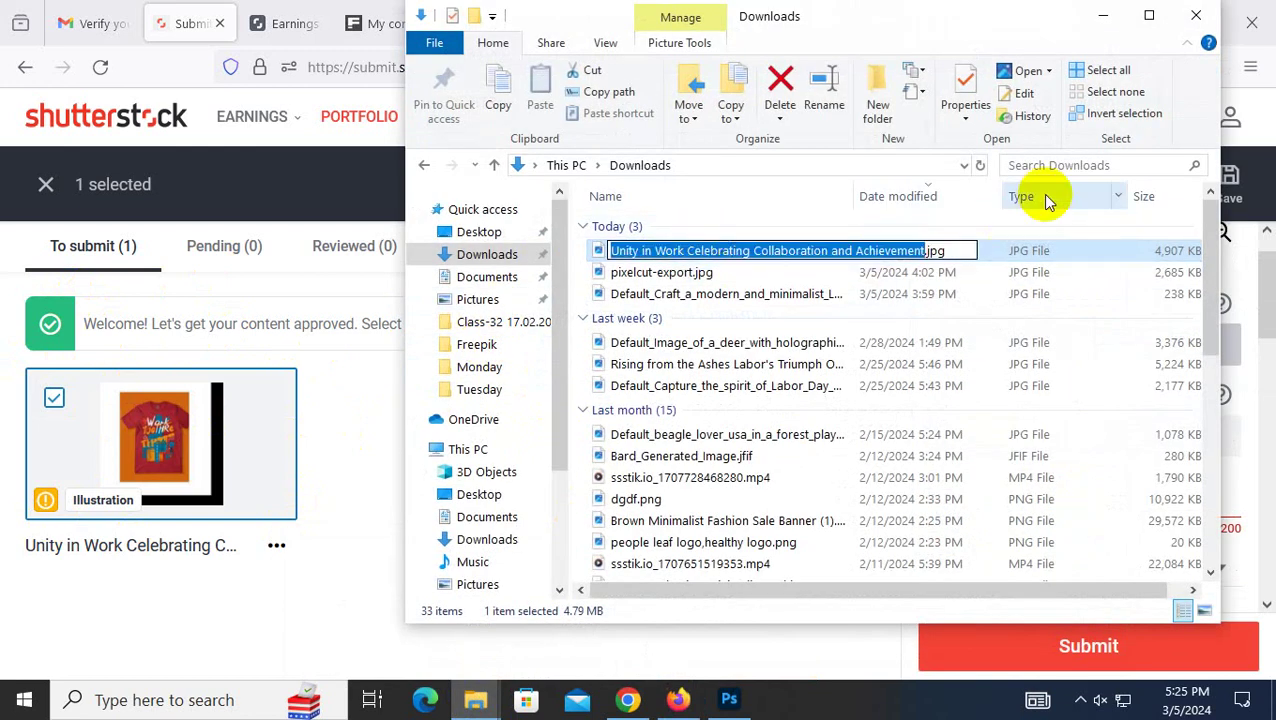
Back in Shutterstock, fill in the description with the copied file name followed by "AI Generated.".
{"action": "left_click", "coordinate": [1104, 18]}
{"action": "left_click", "coordinate": [1028, 501]}
{"action": "key", "text": "ctrl+v"}
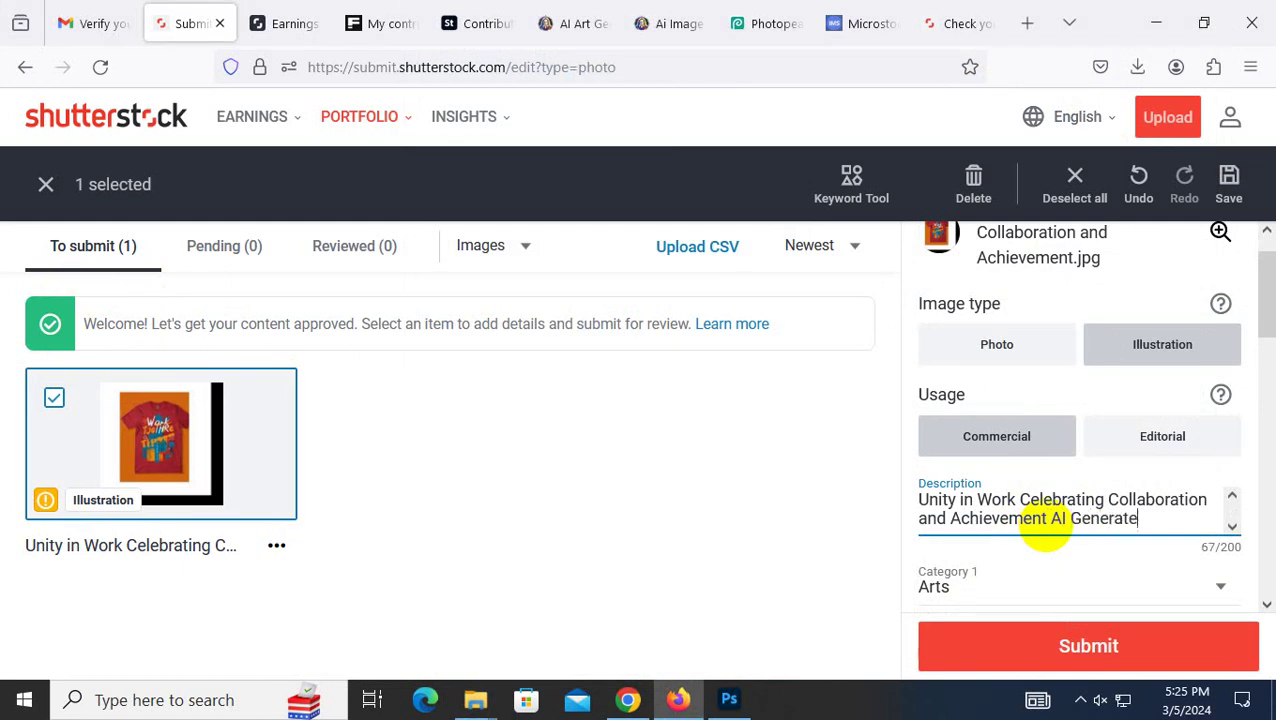
{"action": "type", "text": "."}
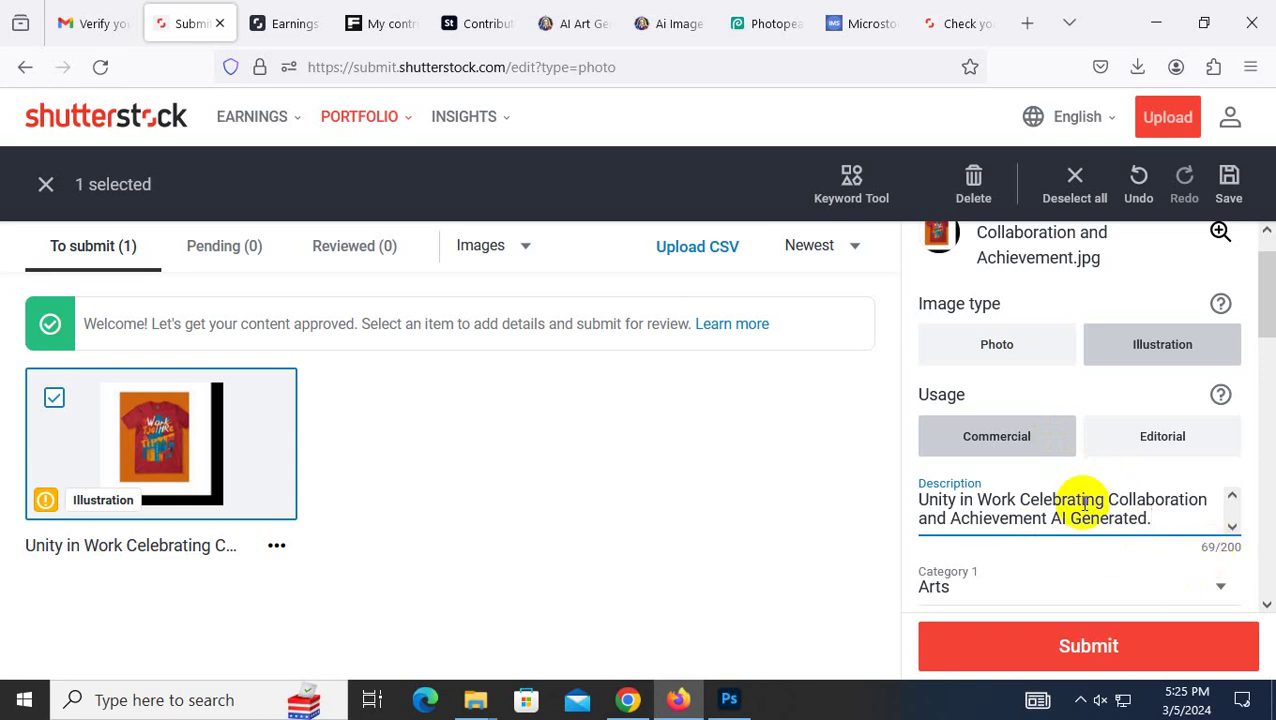
Submit the T-shirt image for review and close the first-submission dialog.
{"action": "scroll", "coordinate": [1083, 500], "scroll_direction": "down", "scroll_amount": 3}
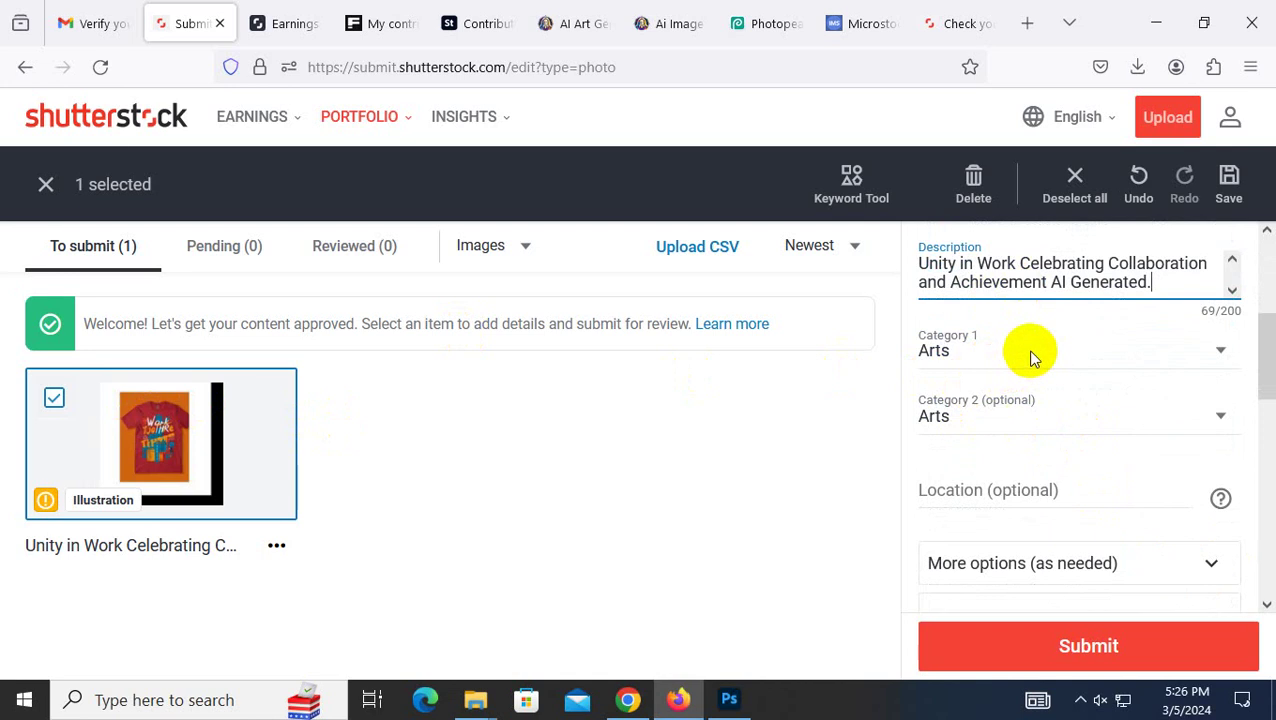
{"action": "scroll", "coordinate": [1028, 350], "scroll_direction": "down", "scroll_amount": 5}
{"action": "left_click", "coordinate": [1088, 647]}
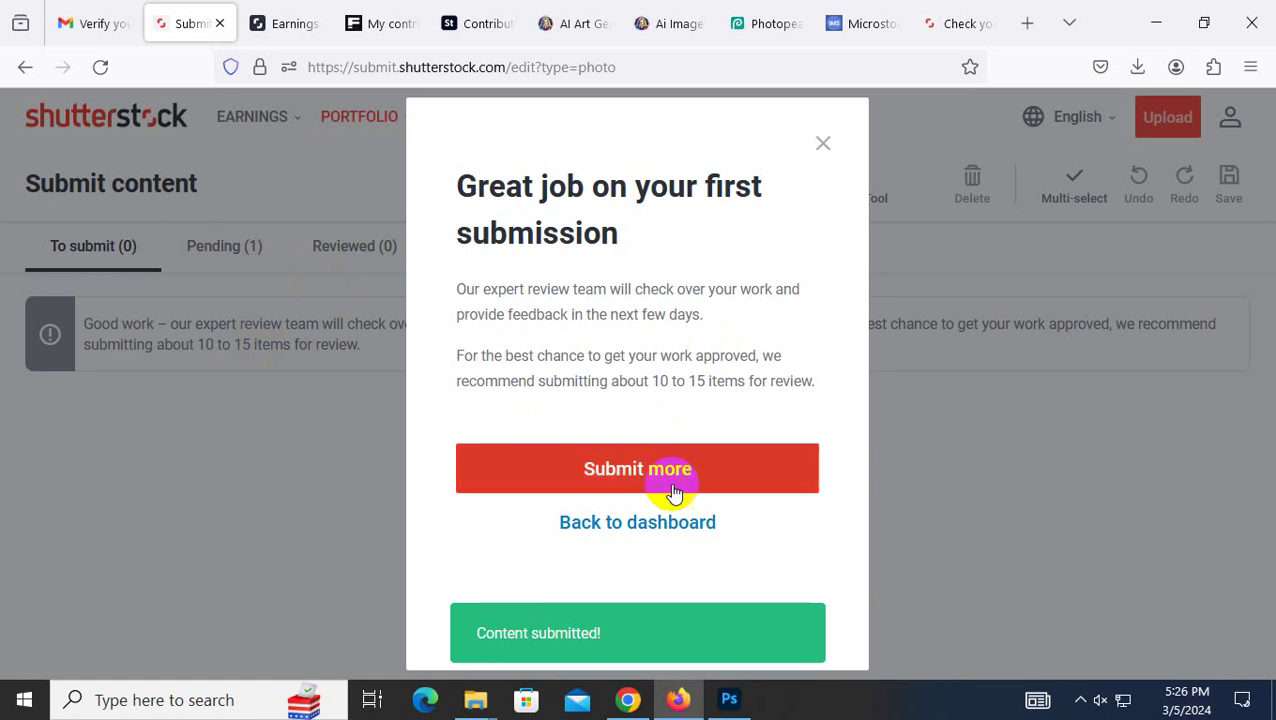
{"action": "left_click", "coordinate": [821, 145]}
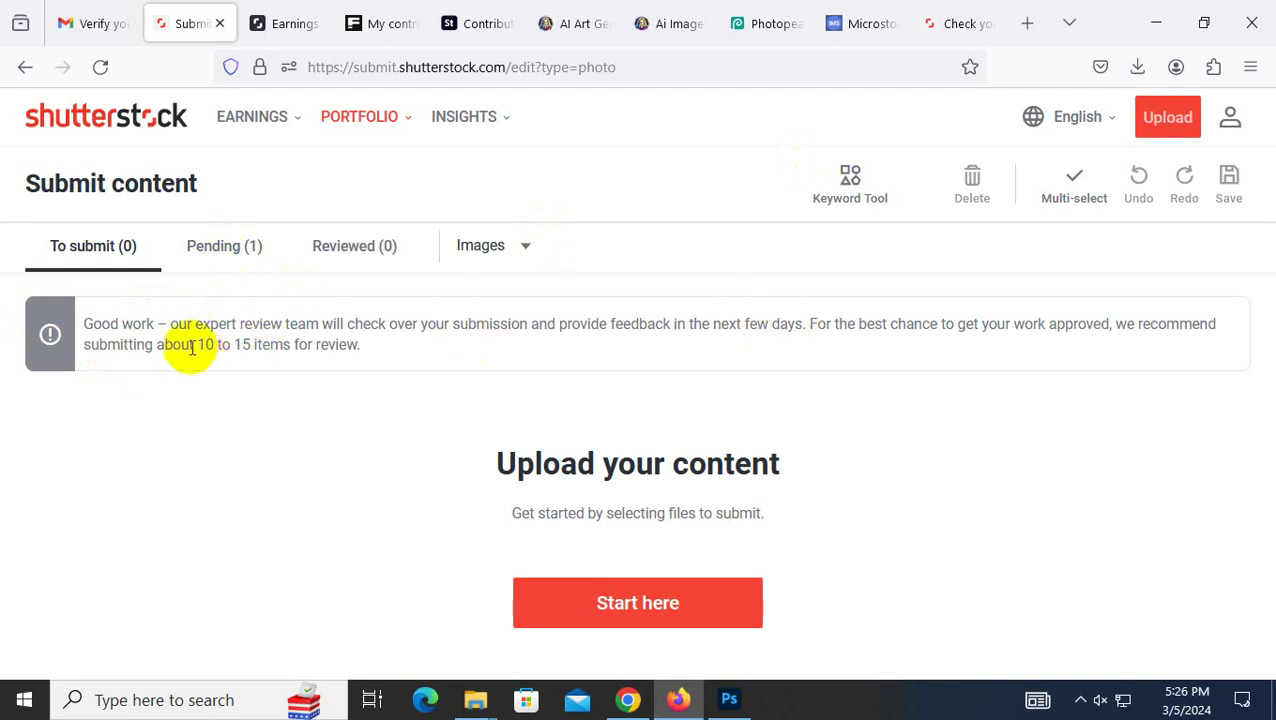
{"action": "left_click_drag", "start_coordinate": [131, 345], "coordinate": [333, 350]}
{"action": "left_click", "coordinate": [340, 348]}
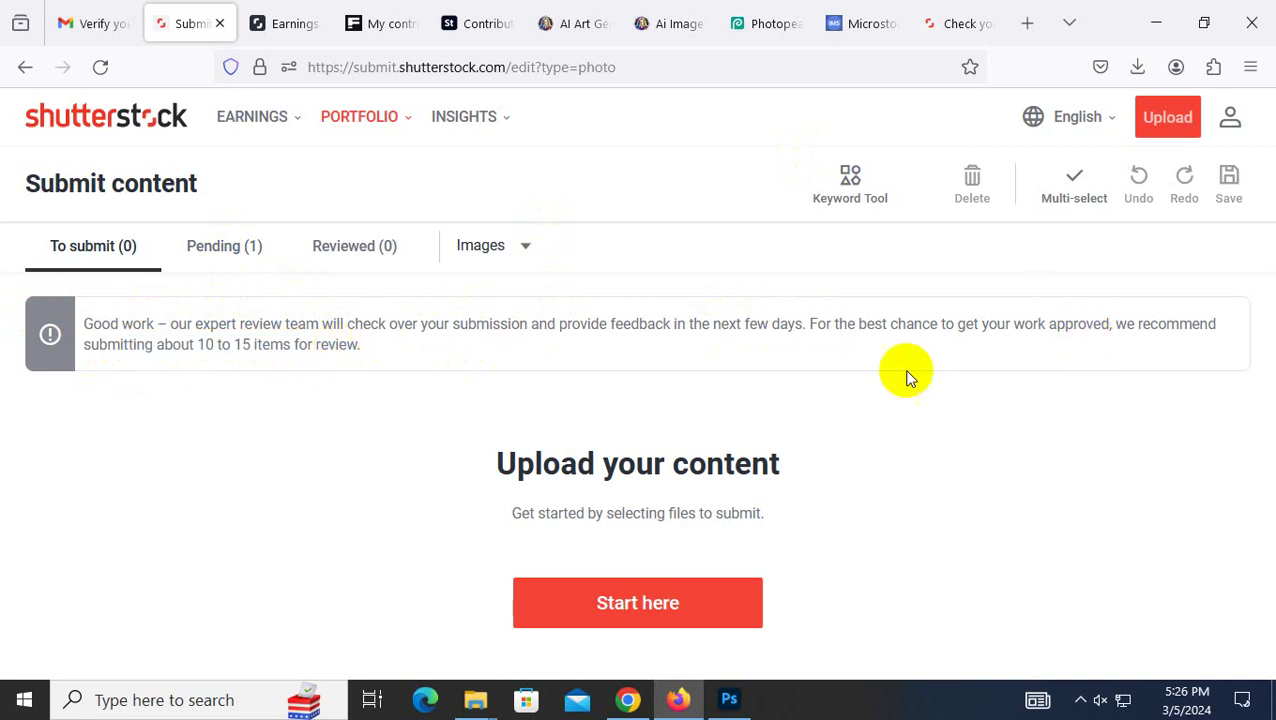
{"action": "left_click_drag", "start_coordinate": [157, 344], "coordinate": [287, 345]}
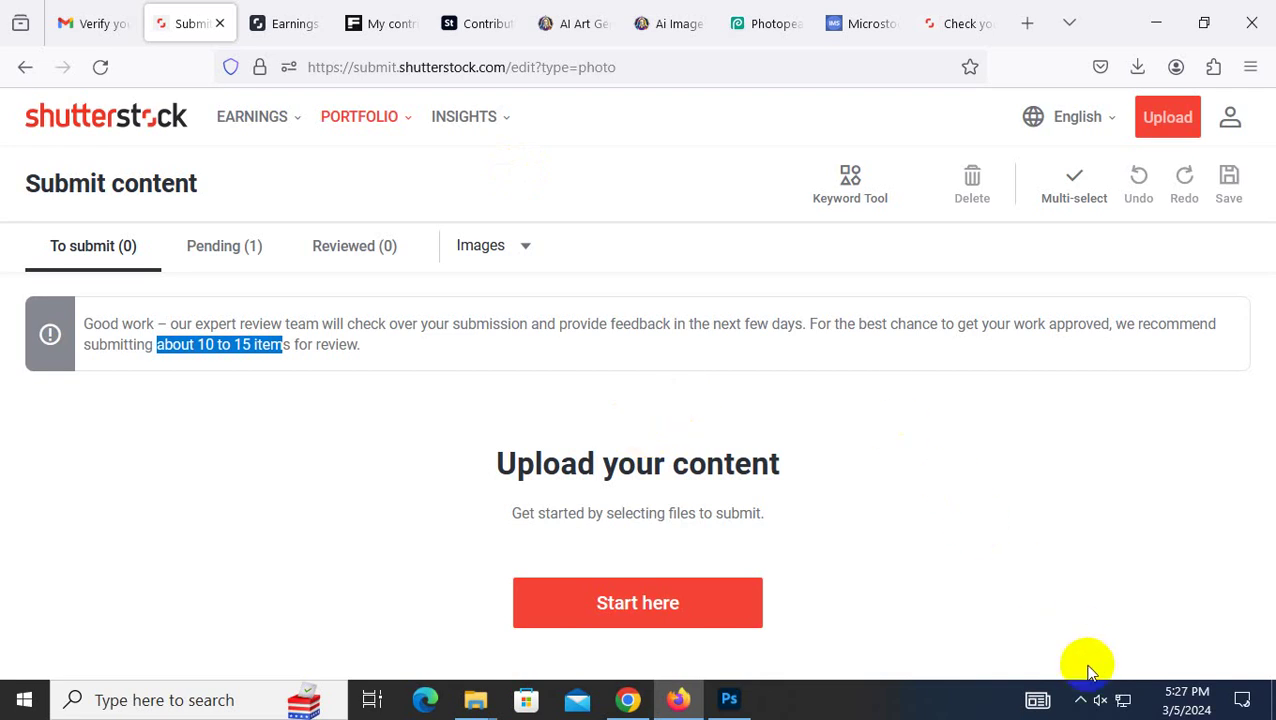
{"action": "left_click", "coordinate": [1081, 704]}
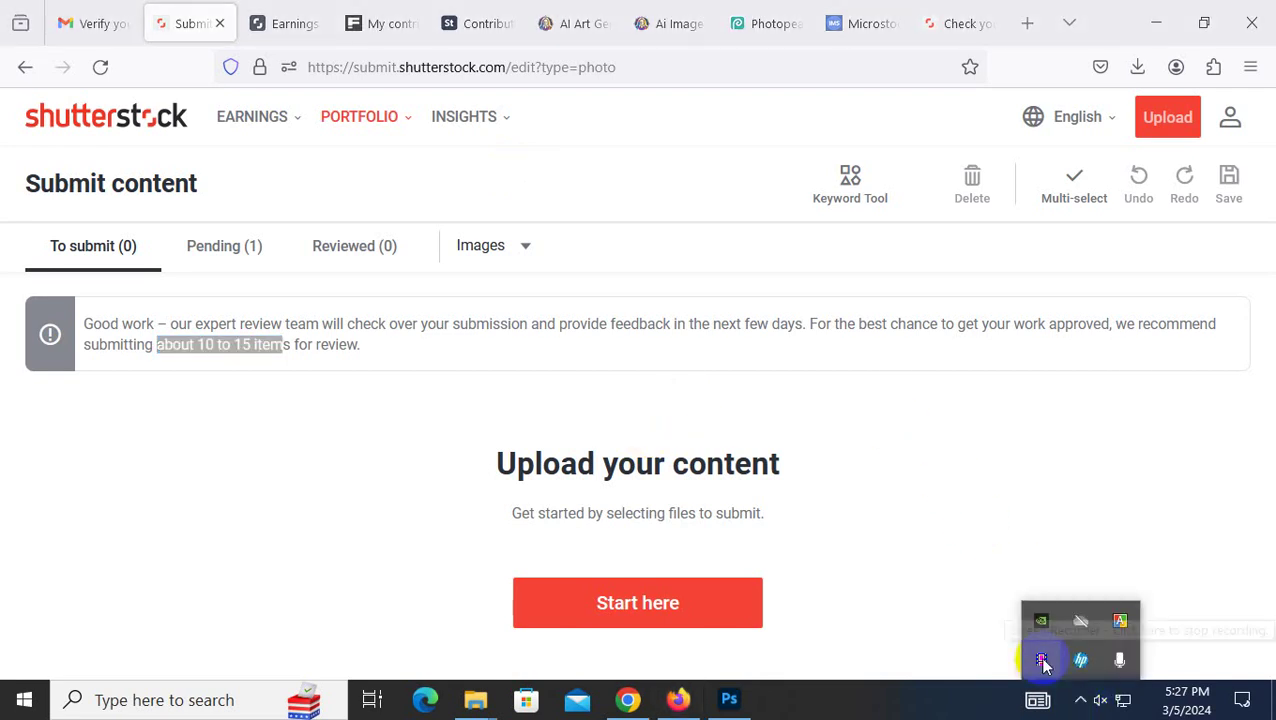